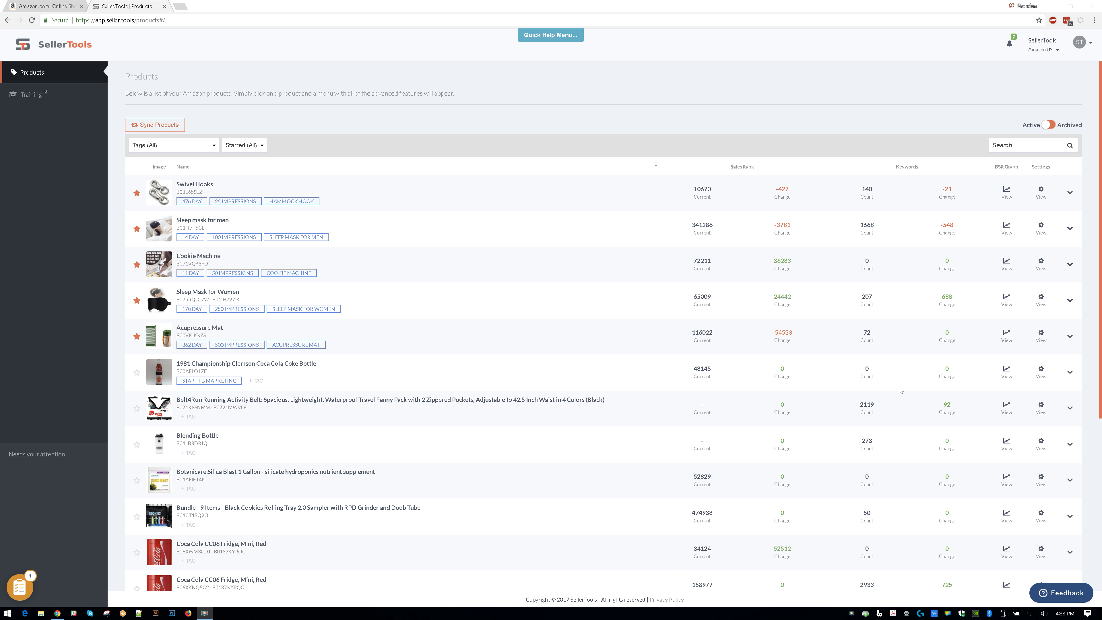
# Filter the Swivel Hooks keyword list to Amazon's Choice (All) and open Amazon results for 'hammock hook'
pyautogui.click(225, 172)
pyautogui.click(81, 6)
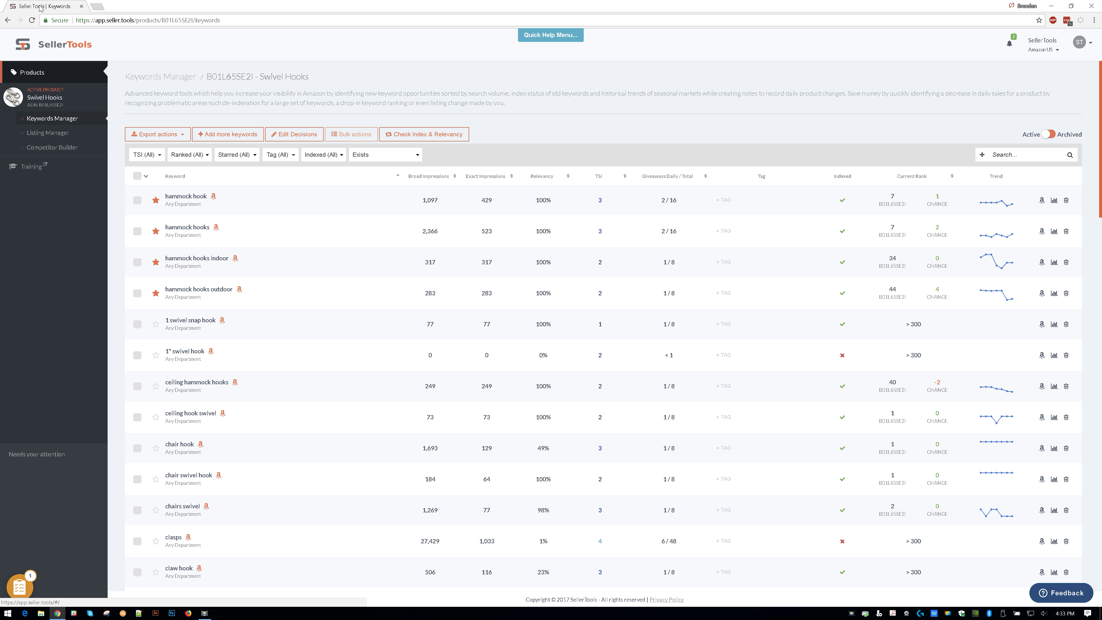
pyautogui.click(410, 157)
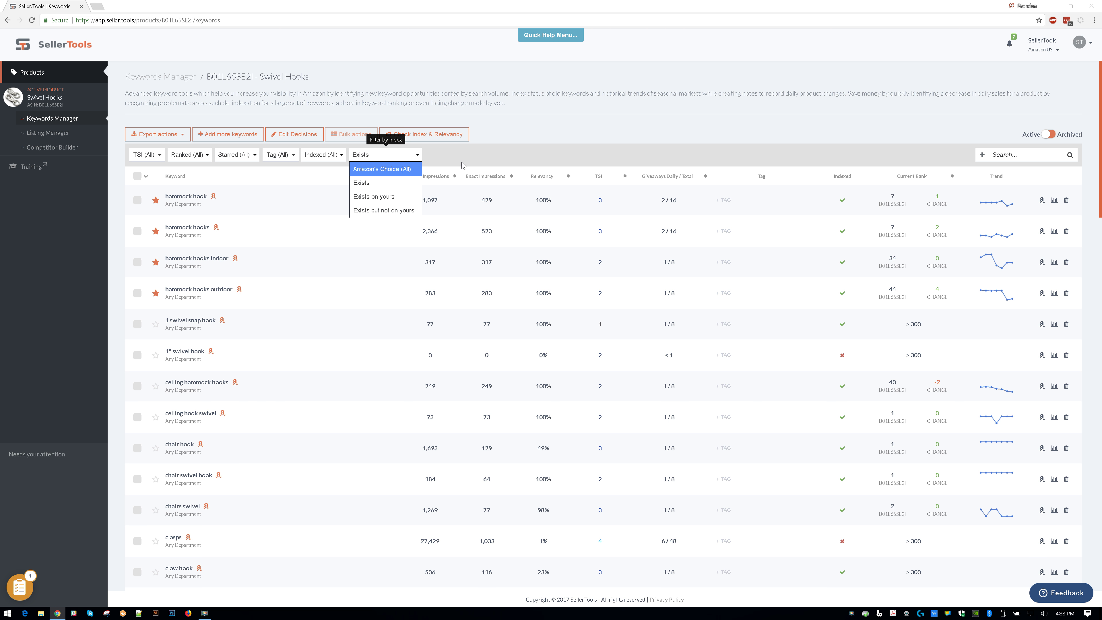
pyautogui.press('Return')
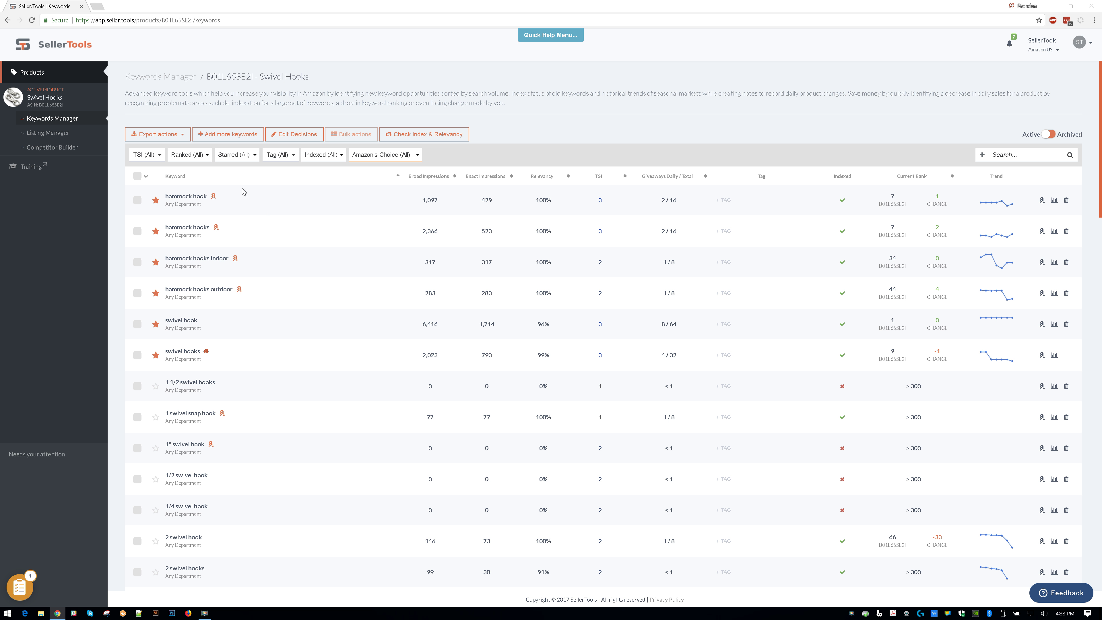
pyautogui.moveTo(215, 198)
pyautogui.click(1041, 200)
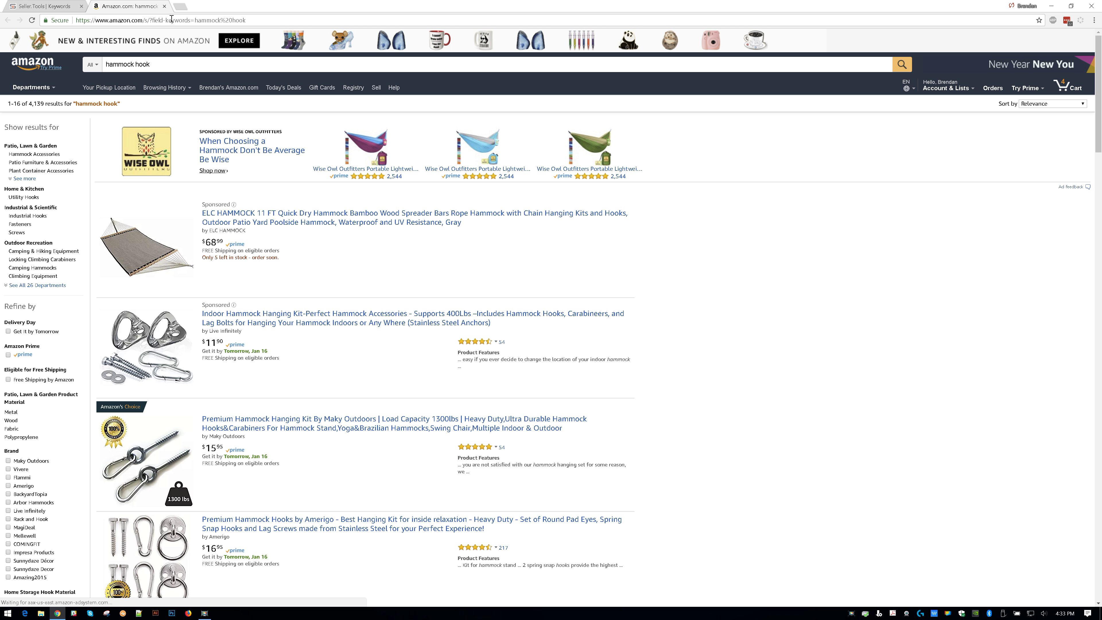
pyautogui.click(164, 64)
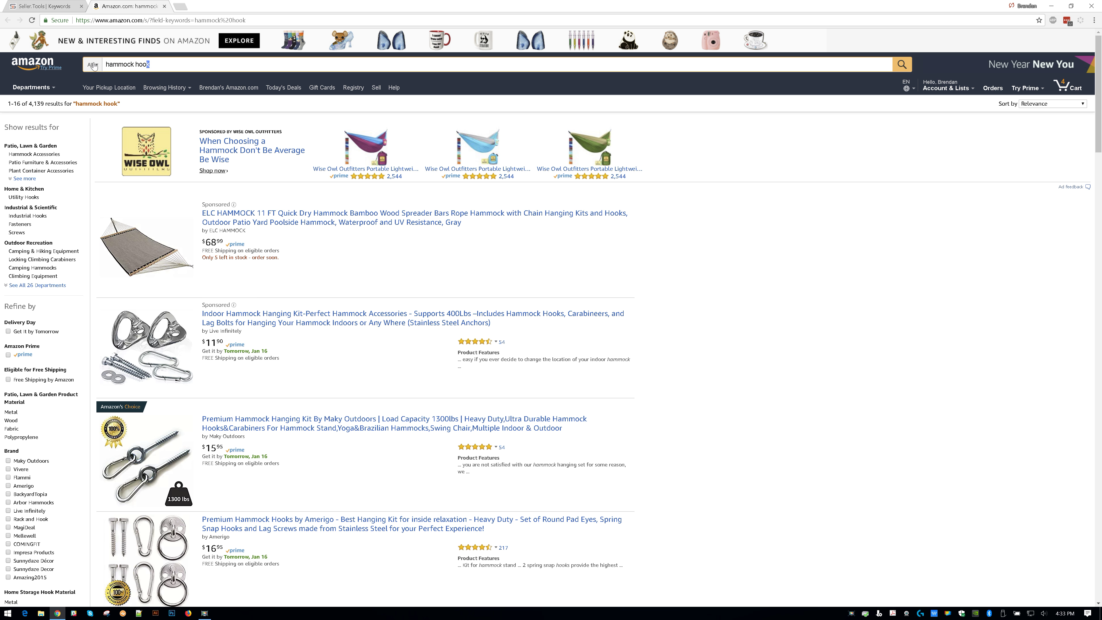
pyautogui.scroll(-3, 164, 243)
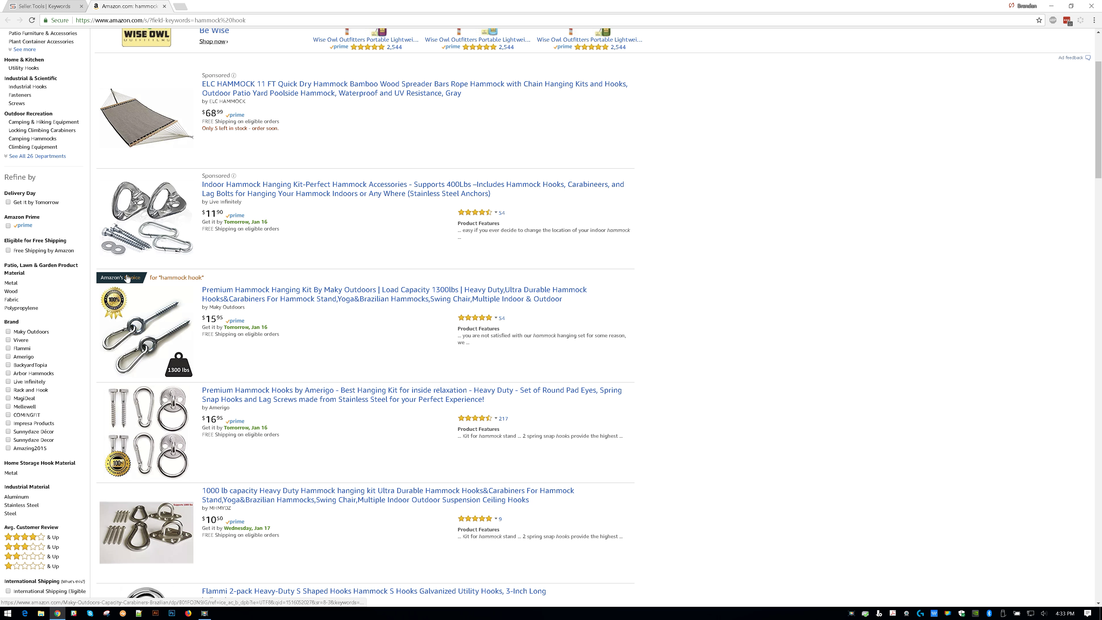
pyautogui.moveTo(132, 282)
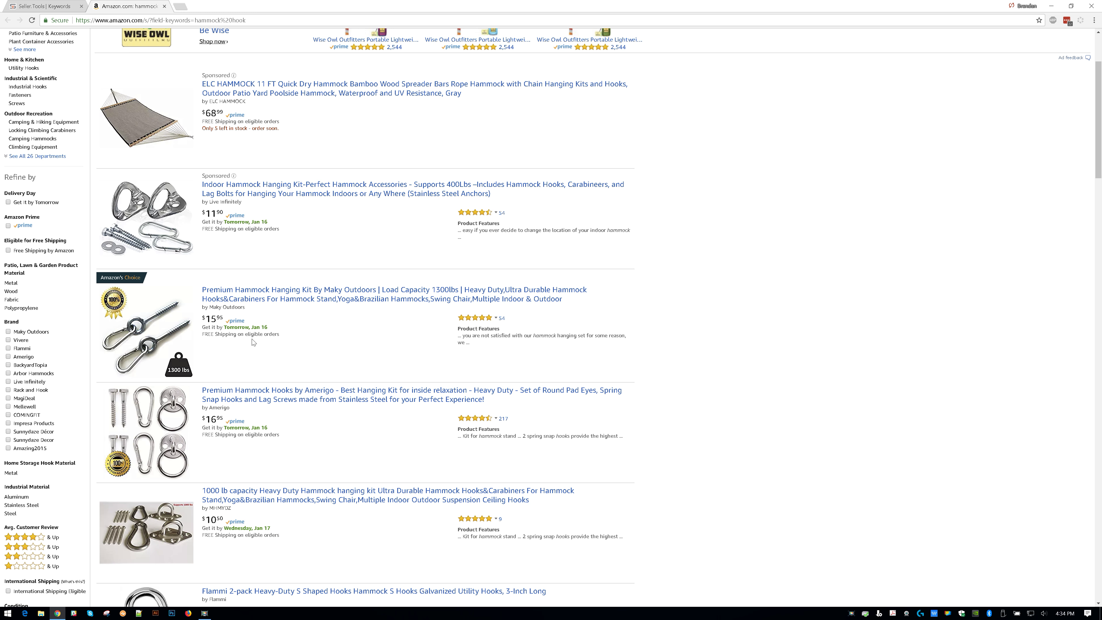
pyautogui.moveTo(209, 307); pyautogui.dragTo(246, 307)
pyautogui.click(246, 308)
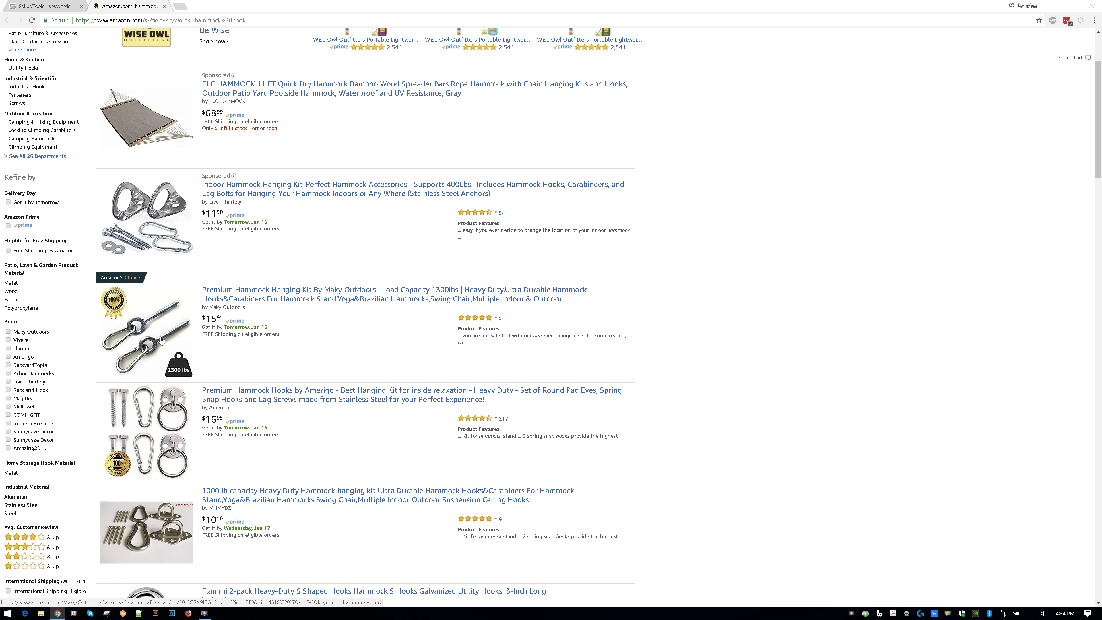
pyautogui.scroll(3, 161, 339)
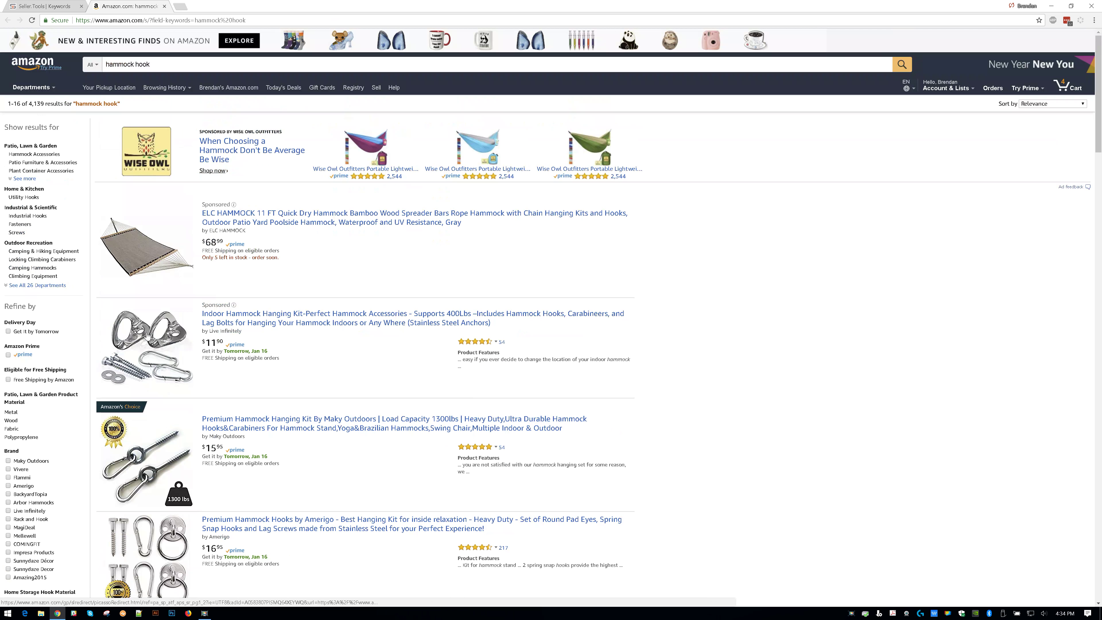
# Close the Amazon tab and reopen the 'hammock hook' and 'hammock hooks' searches in new tabs
pyautogui.click(164, 6)
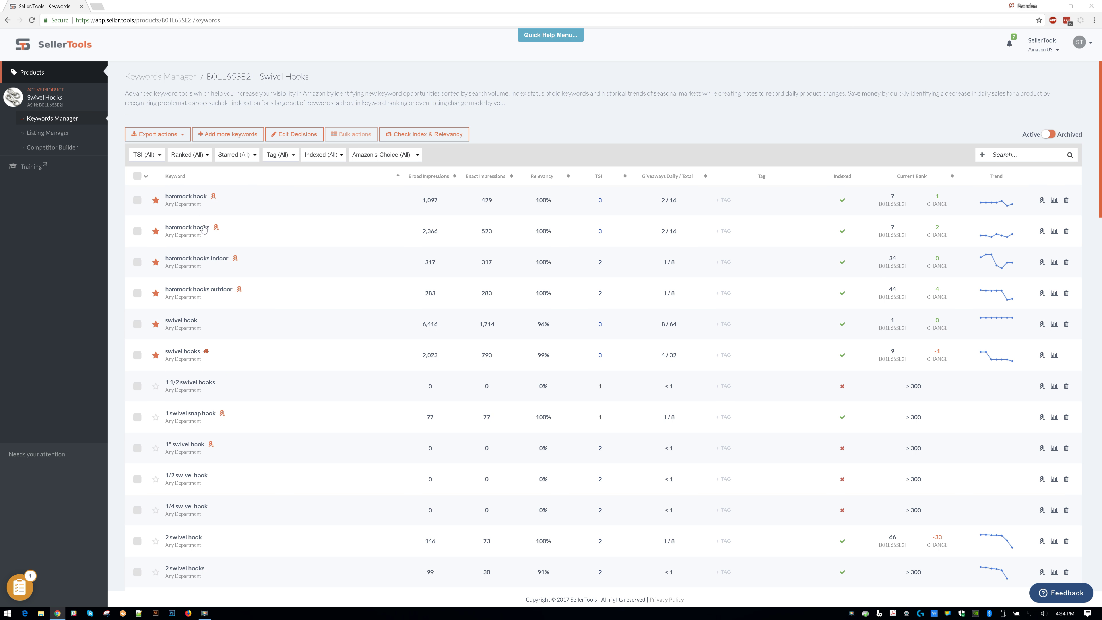
pyautogui.click(1041, 199)
pyautogui.click(1041, 230)
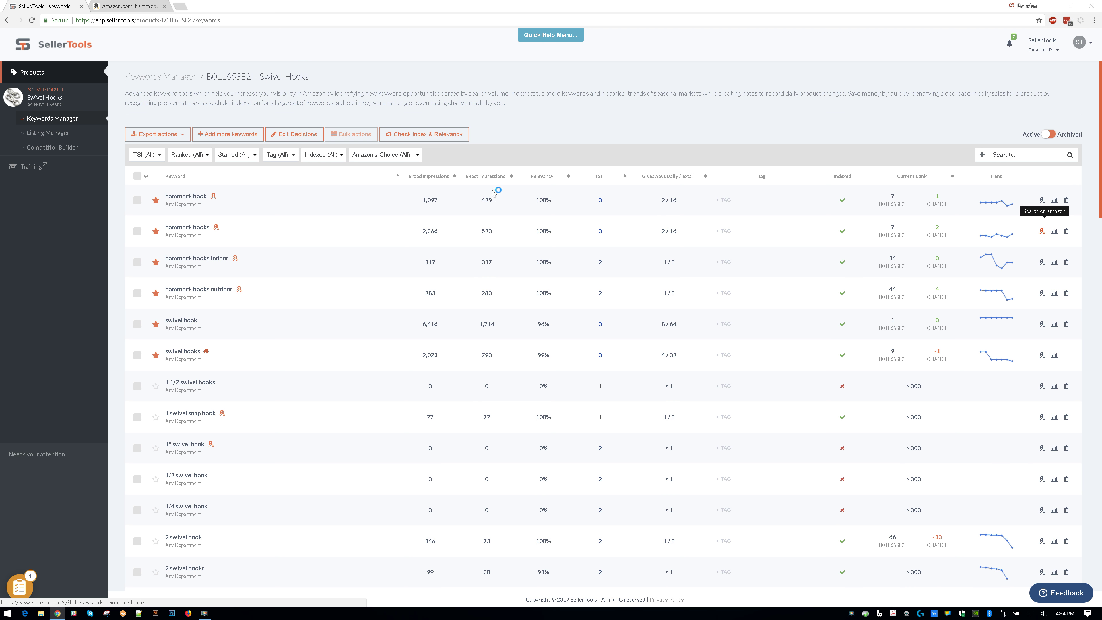
# Compare the Amazon's Choice listings across the 'hammock hook' and 'hammock hooks' result tabs
pyautogui.click(131, 6)
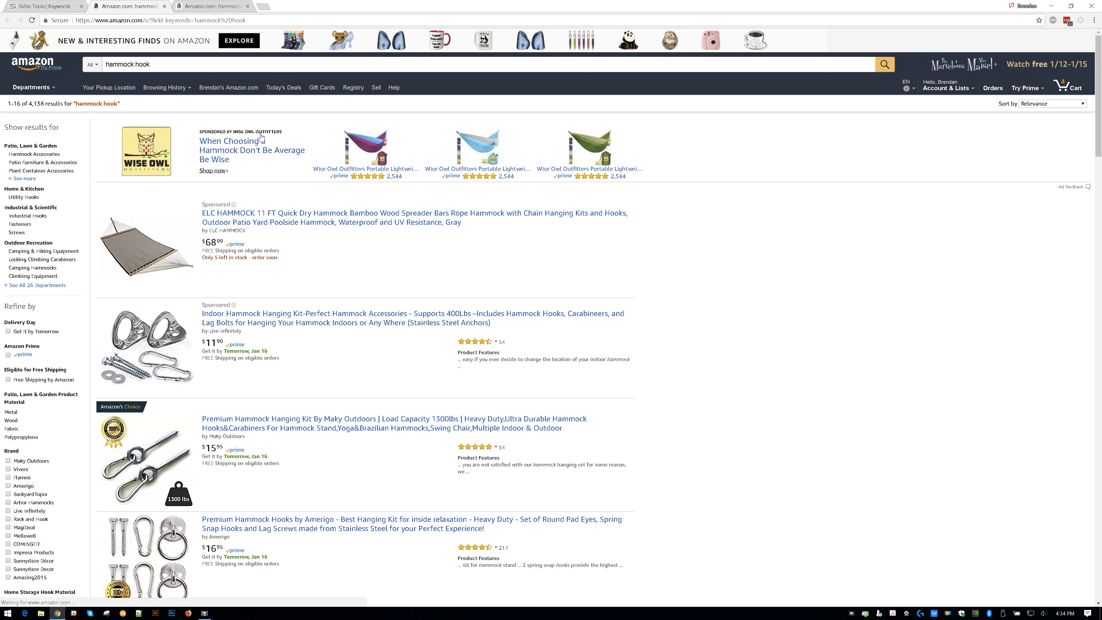
pyautogui.scroll(-4, 157, 242)
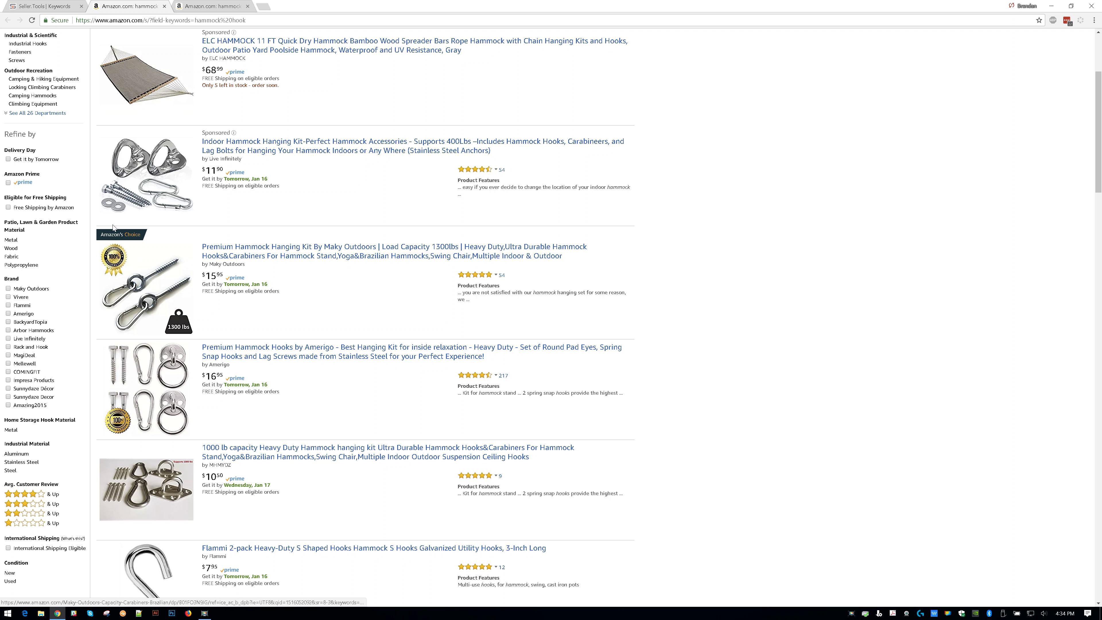
pyautogui.click(222, 5)
pyautogui.scroll(-8, 169, 338)
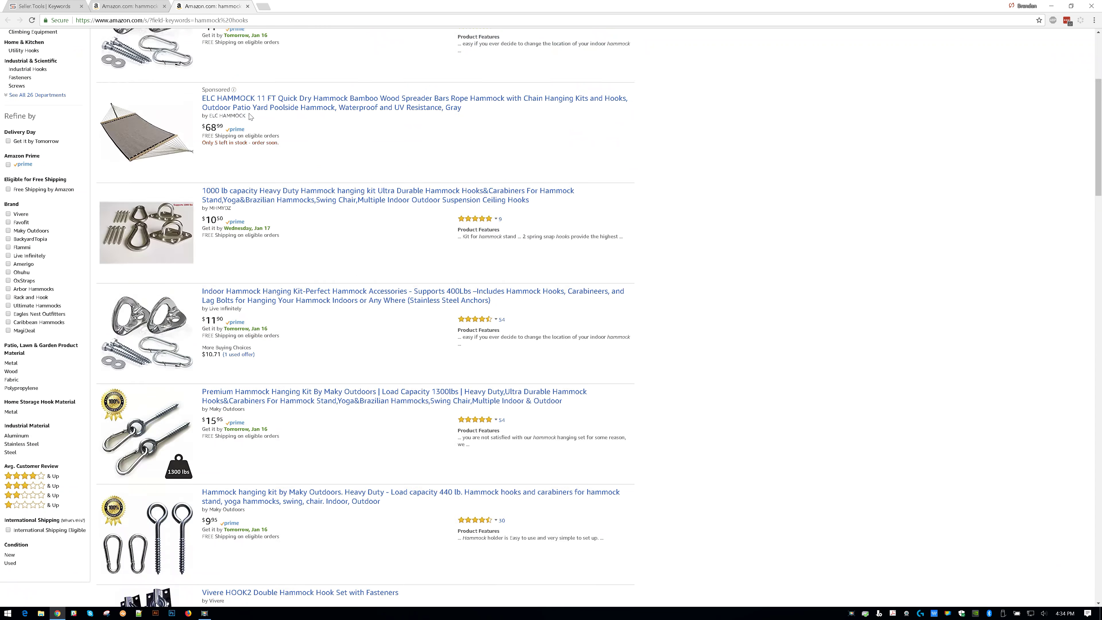
pyautogui.scroll(-3, 170, 338)
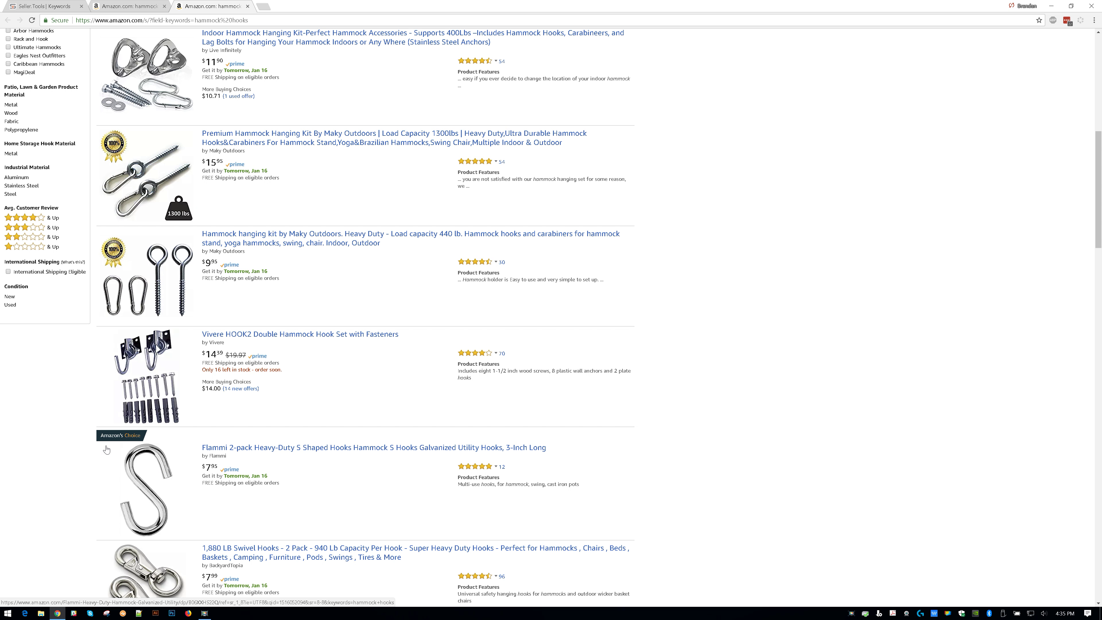
pyautogui.moveTo(126, 436)
pyautogui.hotkey('ctrl', 'shift', 'Tab')
pyautogui.scroll(2, 159, 222)
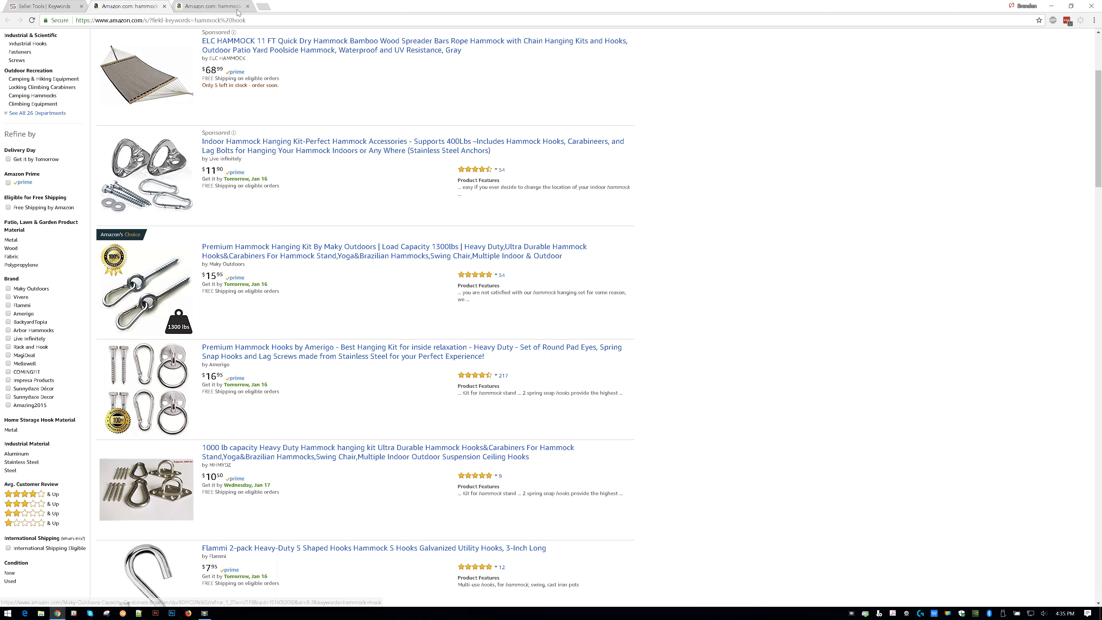
pyautogui.click(217, 6)
# Scroll the 'hammock hooks' results to the $7.95 Flammi 2-pack S-hooks Amazon's Choice listing
pyautogui.scroll(6, 163, 80)
pyautogui.scroll(3, 162, 81)
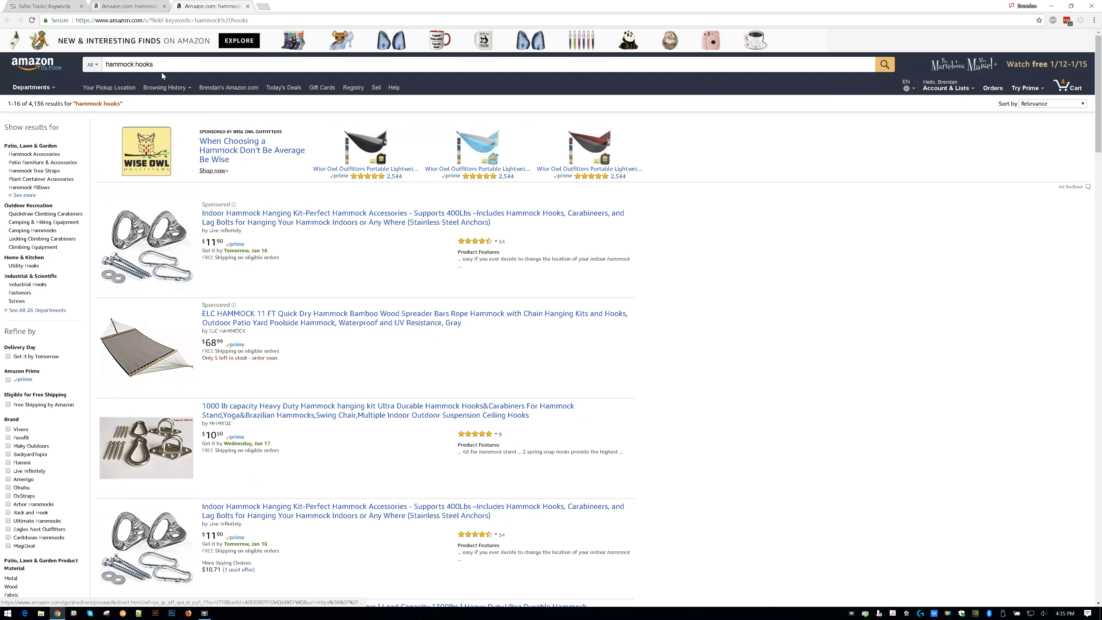
pyautogui.scroll(-12, 162, 73)
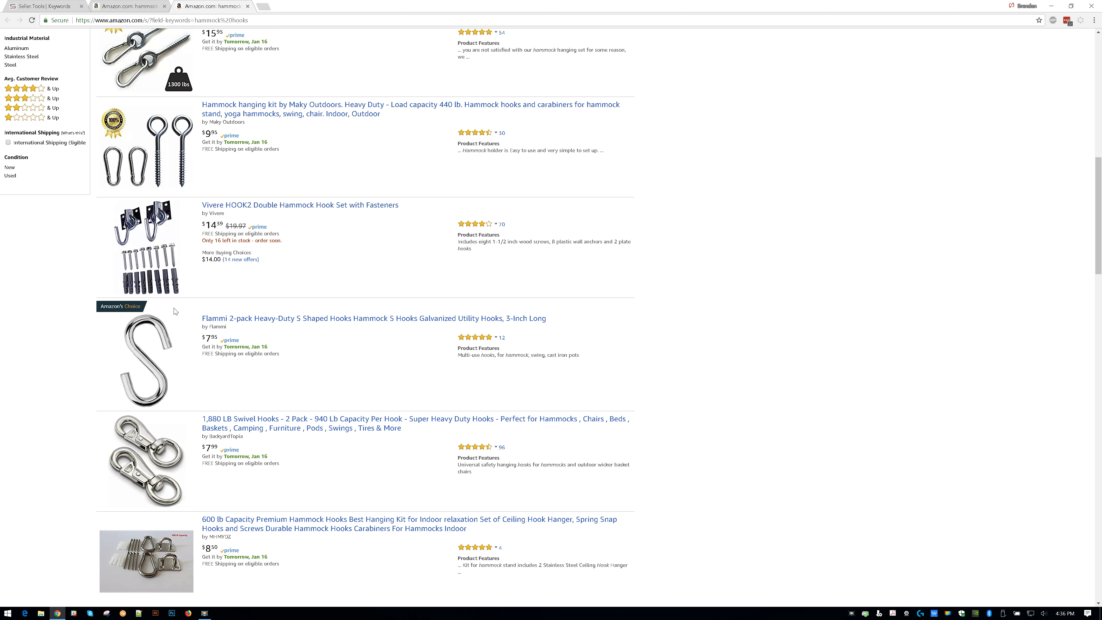
# Return to the SellerTools keyword list, scroll through it, and highlight the Cast Iron product title
pyautogui.click(45, 5)
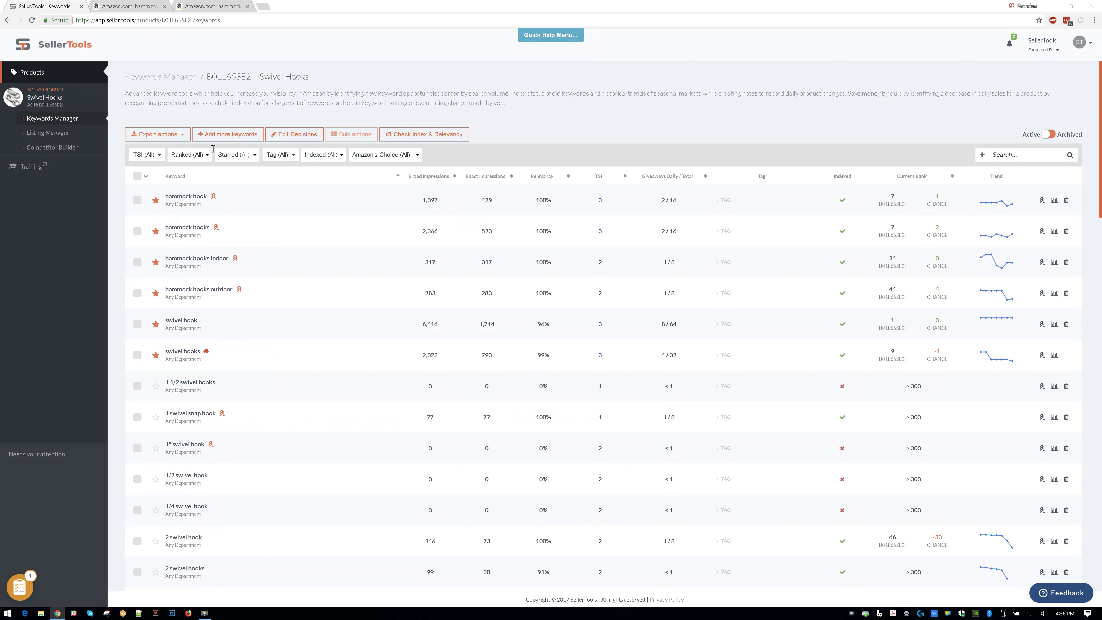
pyautogui.scroll(-1, 423, 395)
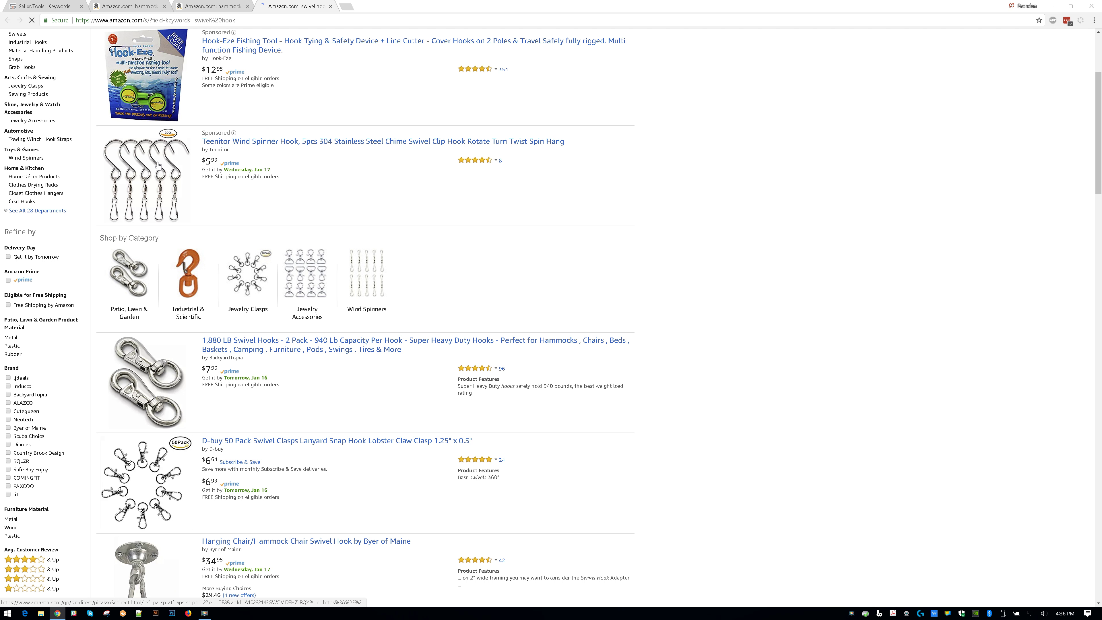
pyautogui.scroll(-3, 159, 165)
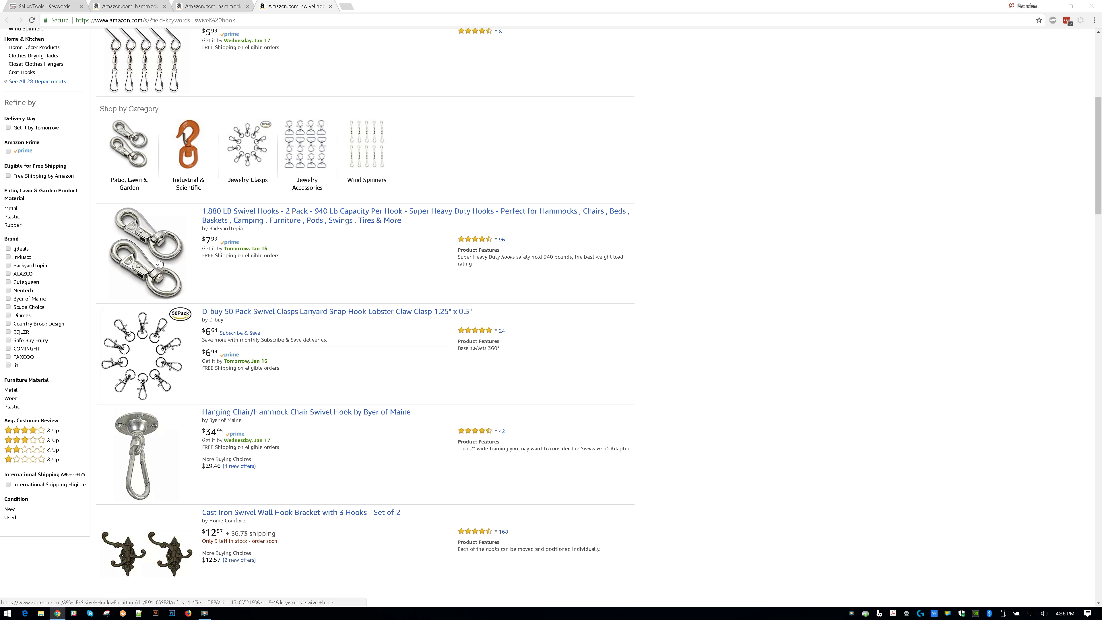
pyautogui.scroll(-4, 152, 303)
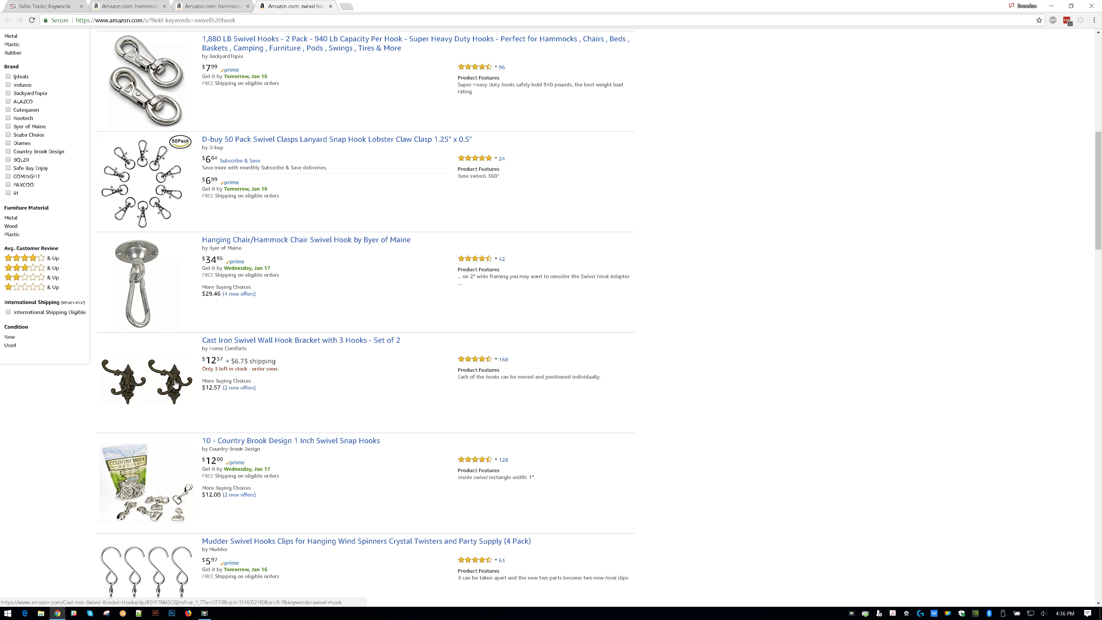
pyautogui.scroll(-1, 170, 389)
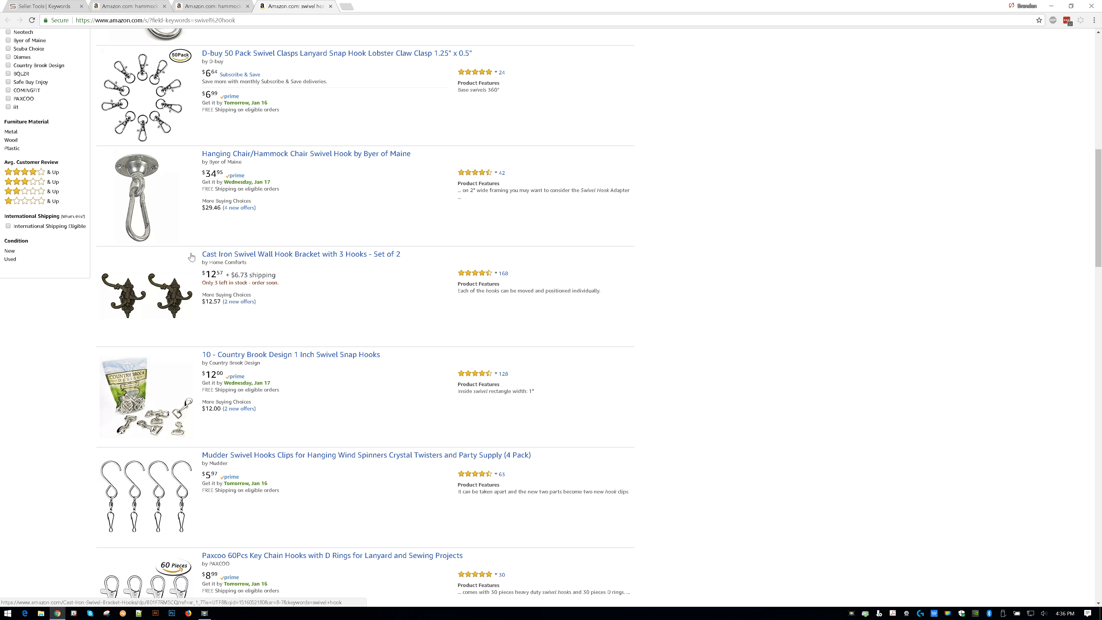
pyautogui.moveTo(192, 256); pyautogui.dragTo(423, 254)
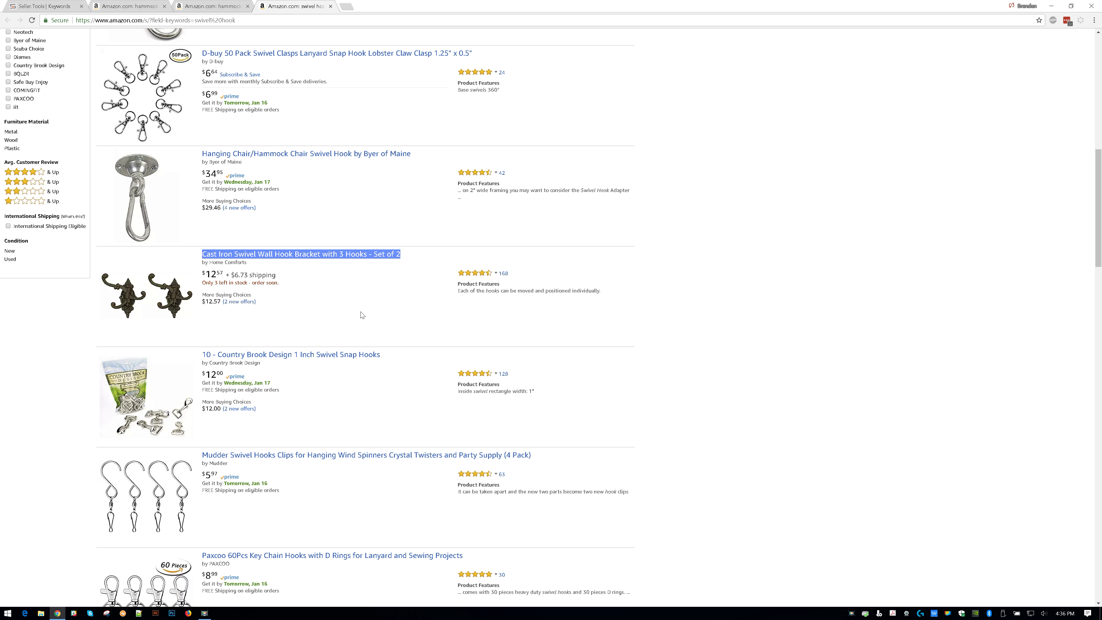
pyautogui.scroll(6, 349, 329)
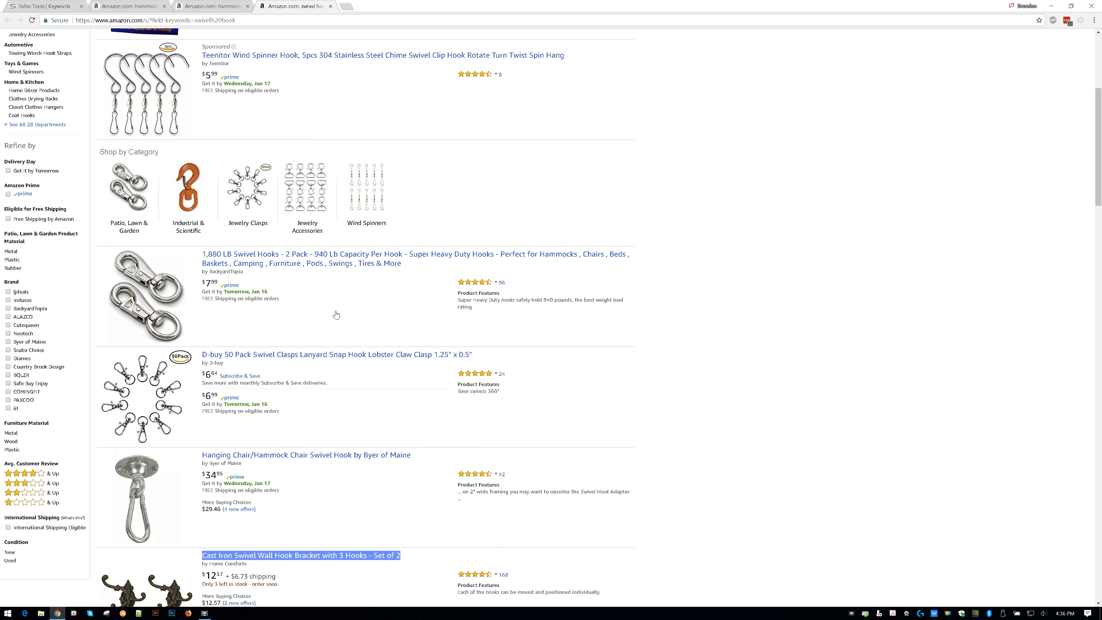
pyautogui.scroll(1, 335, 314)
pyautogui.scroll(3, 229, 346)
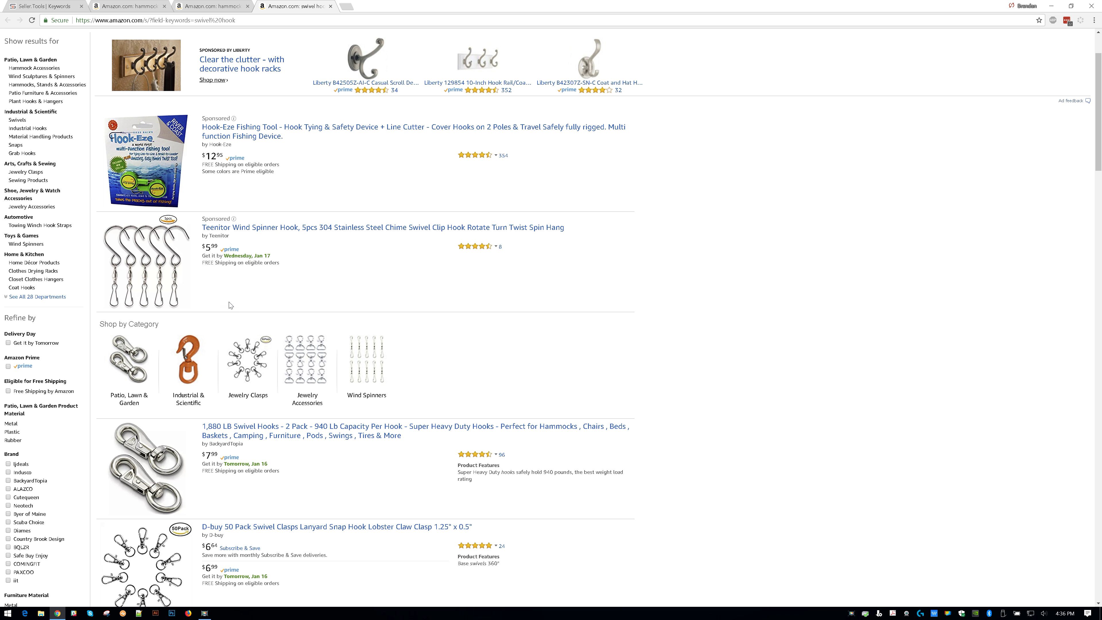
# From SellerTools, open the 'hammock hooks indoor' and 'hammock hooks outdoor' searches in background tabs
pyautogui.click(43, 6)
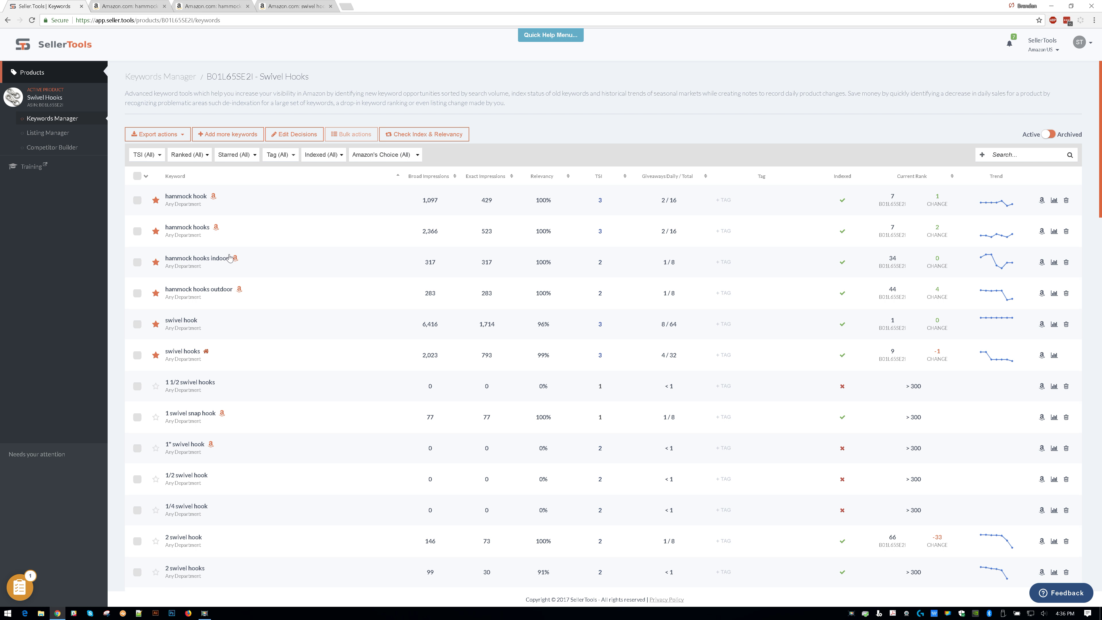
pyautogui.middleClick(1041, 263)
pyautogui.middleClick(1041, 293)
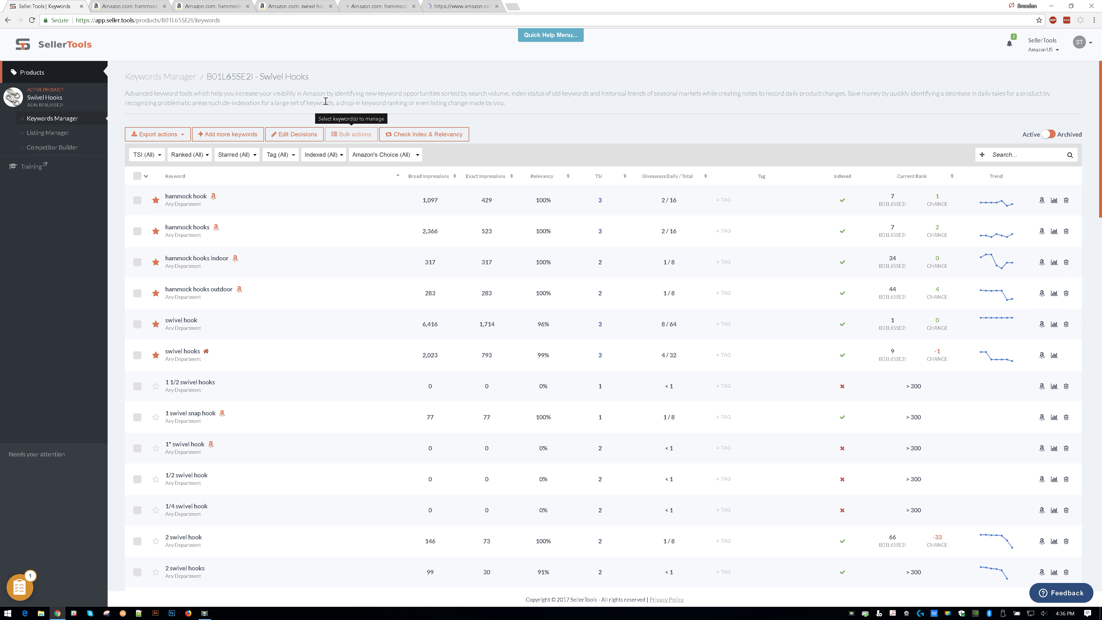
# Compare the indoor and outdoor hammock hooks results for Amazon's Choice badges
pyautogui.click(379, 10)
pyautogui.scroll(-3, 330, 145)
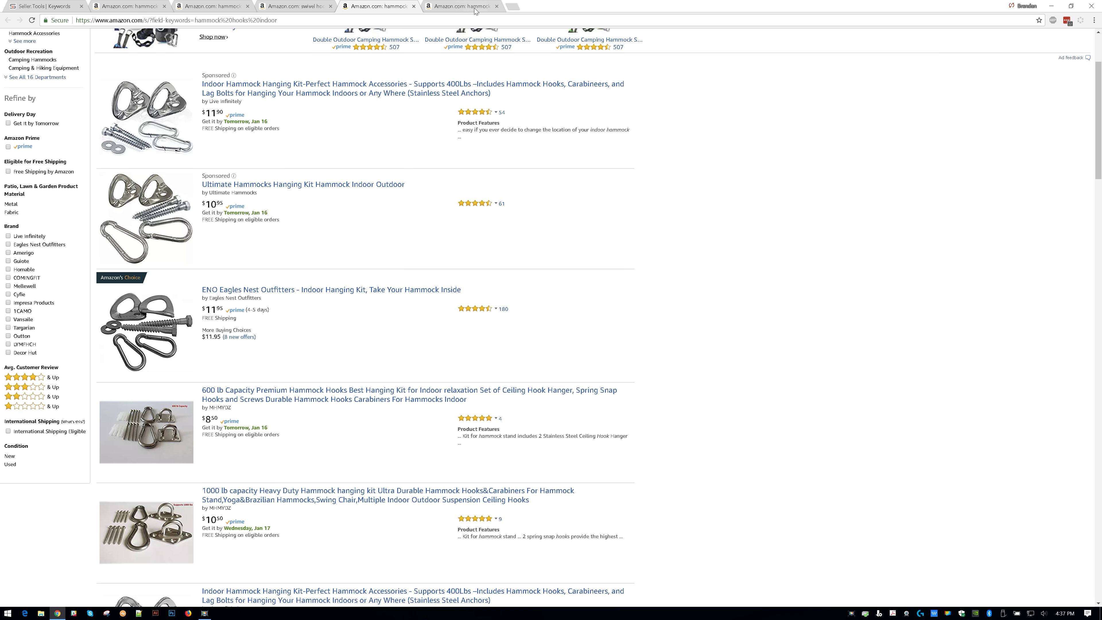
pyautogui.click(461, 6)
pyautogui.scroll(-5, 138, 261)
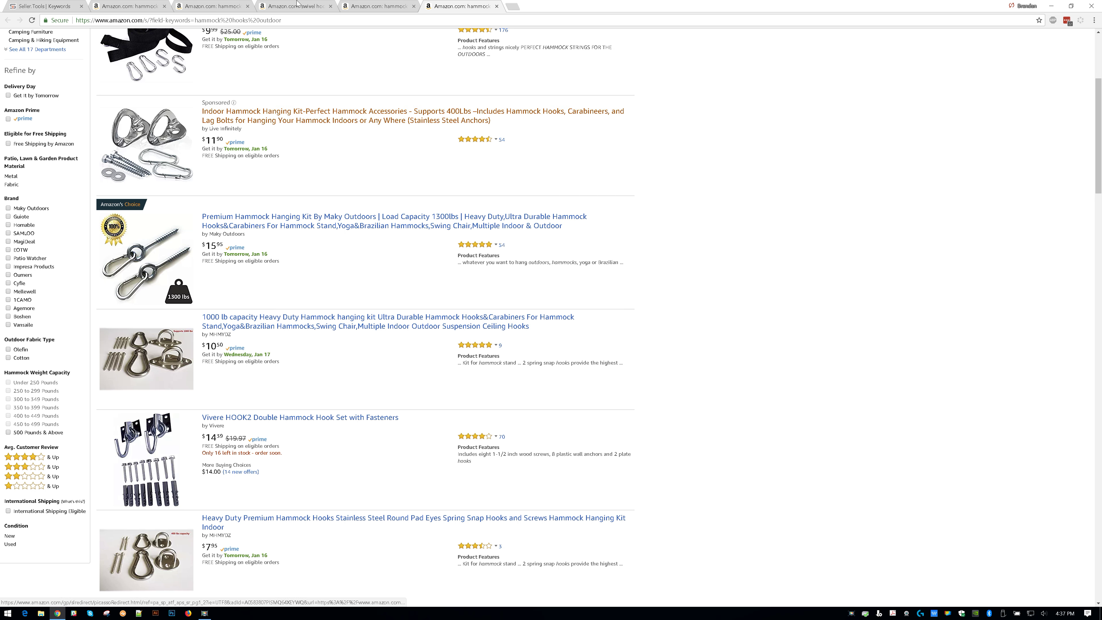
pyautogui.click(388, 7)
pyautogui.scroll(3, 195, 105)
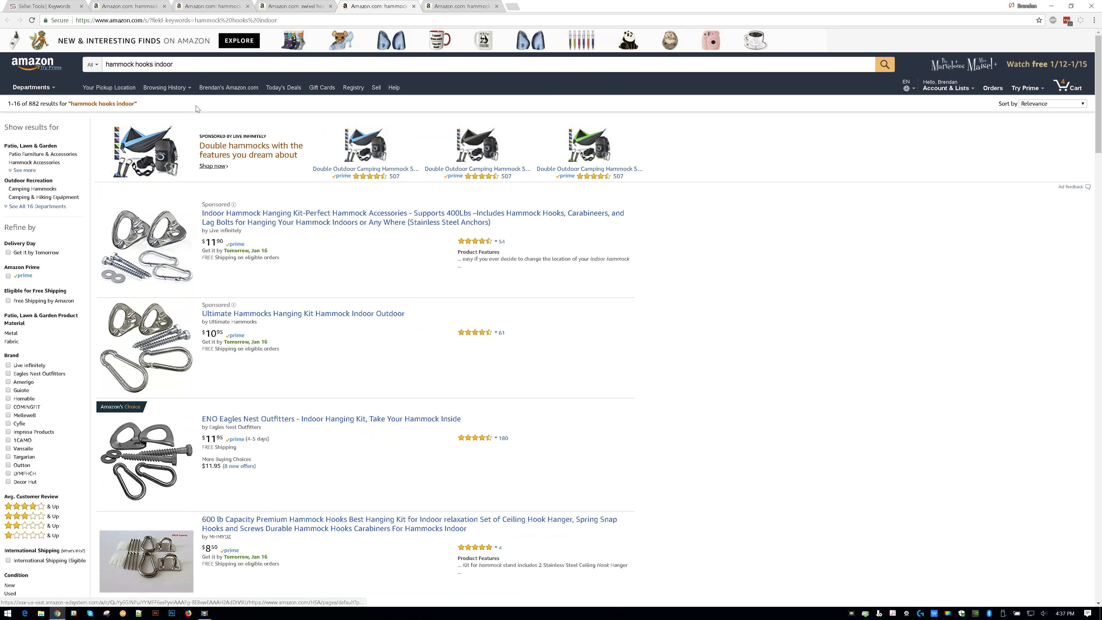
pyautogui.scroll(-1, 182, 92)
pyautogui.scroll(1, 164, 69)
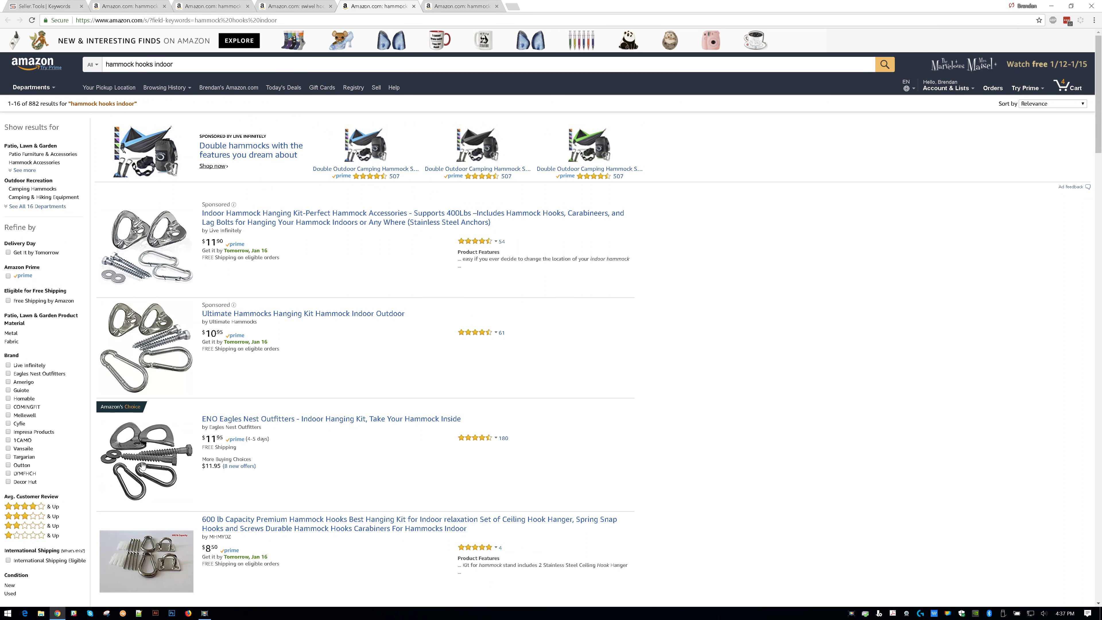
# Recheck the outdoor and indoor results' Amazon's Choice badges, then go back to the SellerTools keyword list
pyautogui.click(477, 6)
pyautogui.scroll(2, 135, 328)
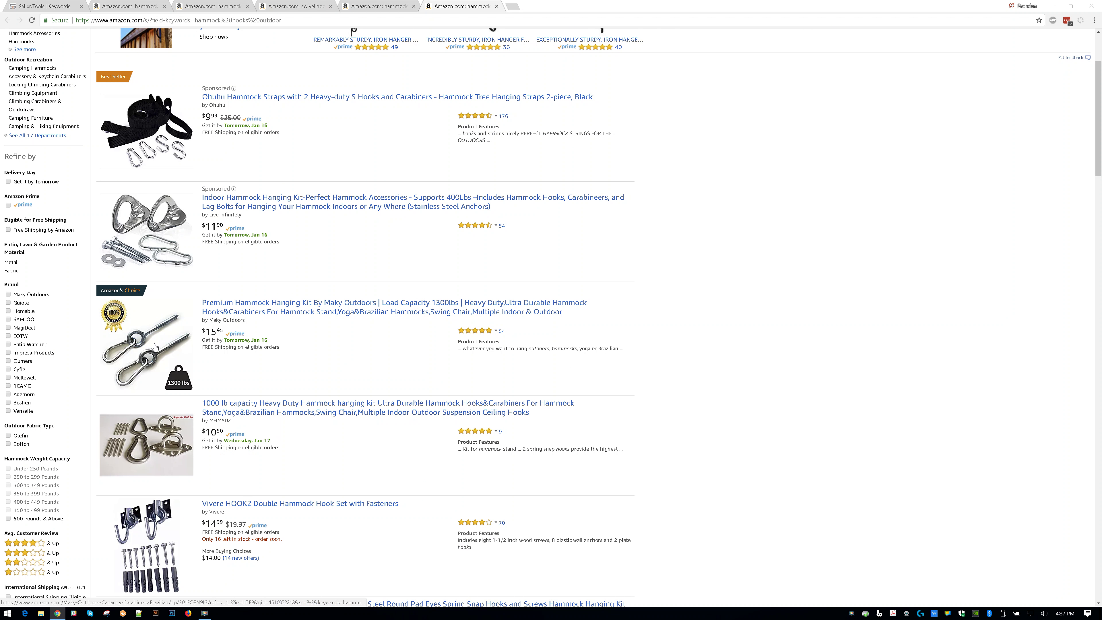
pyautogui.scroll(1, 173, 343)
pyautogui.click(396, 4)
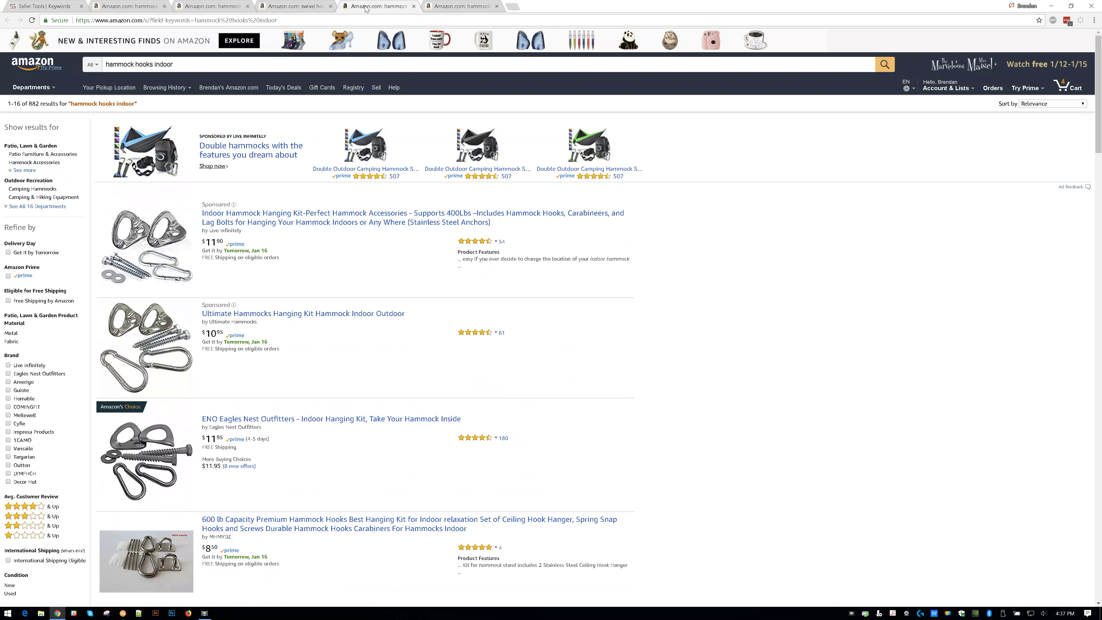
pyautogui.scroll(-1, 143, 368)
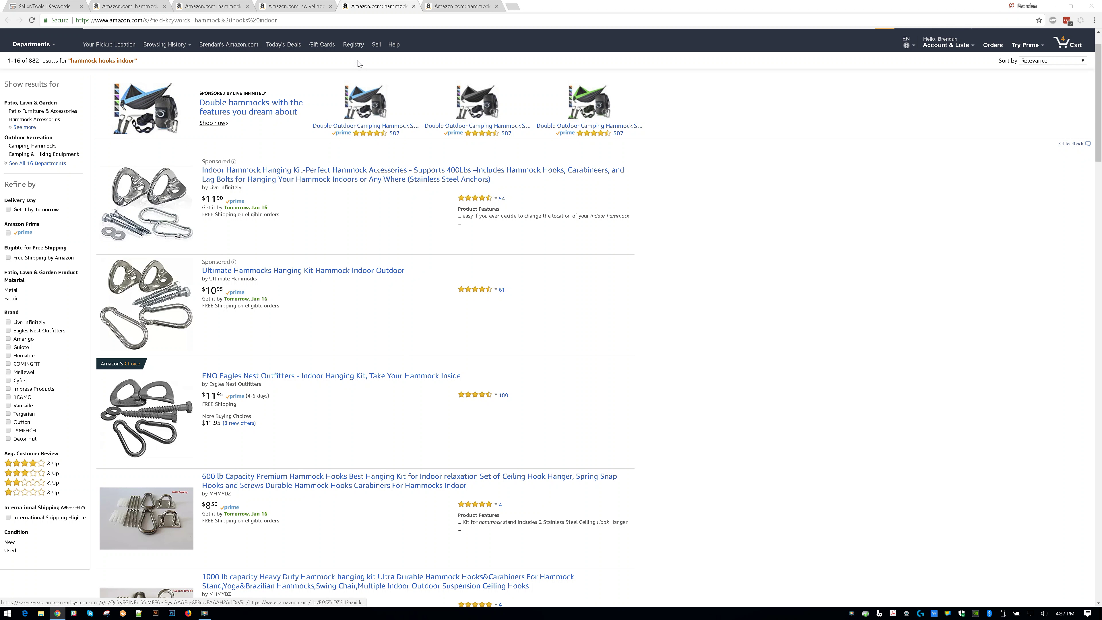
pyautogui.hotkey('ctrl', 'Tab')
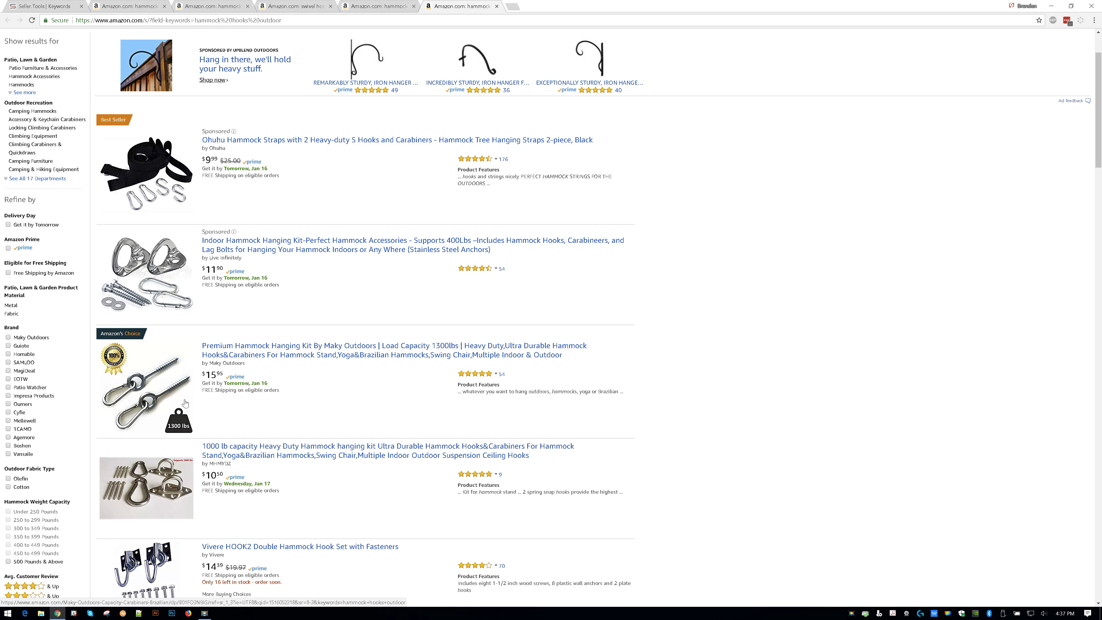
pyautogui.moveTo(136, 336)
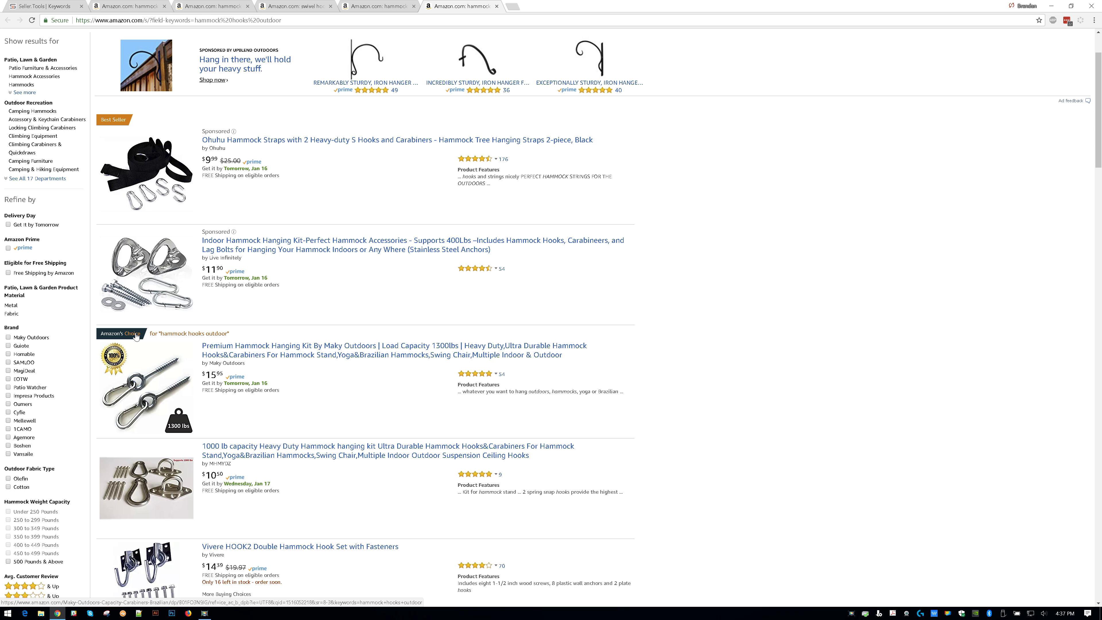
pyautogui.click(45, 7)
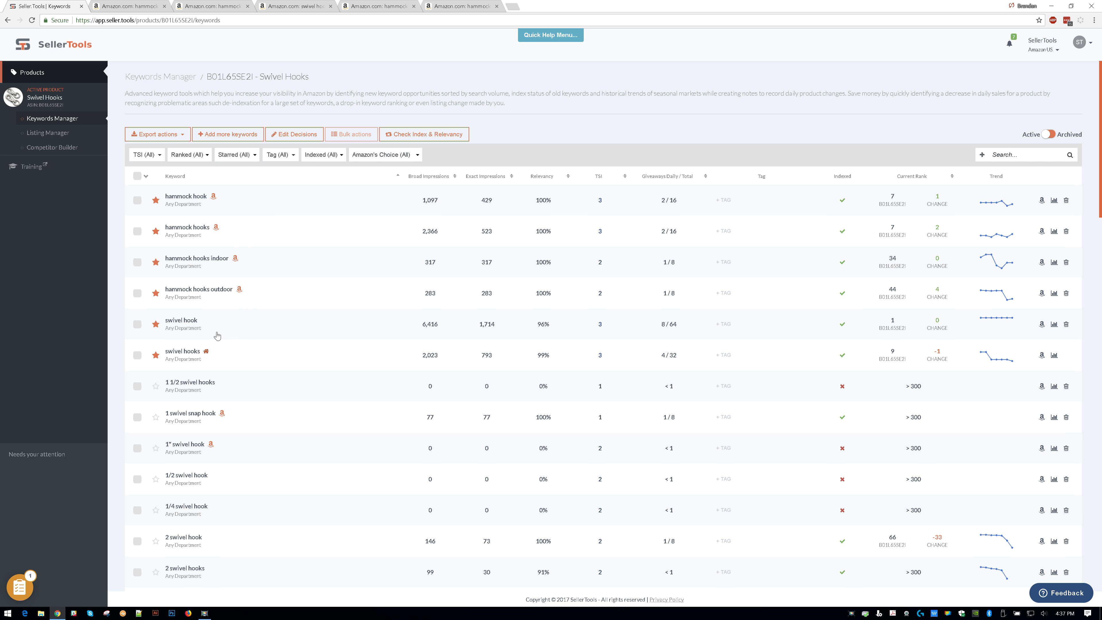
# Scroll the Swivel Hooks keyword list and clear an accidental heading text selection
pyautogui.scroll(-1, 261, 382)
pyautogui.scroll(-3, 261, 380)
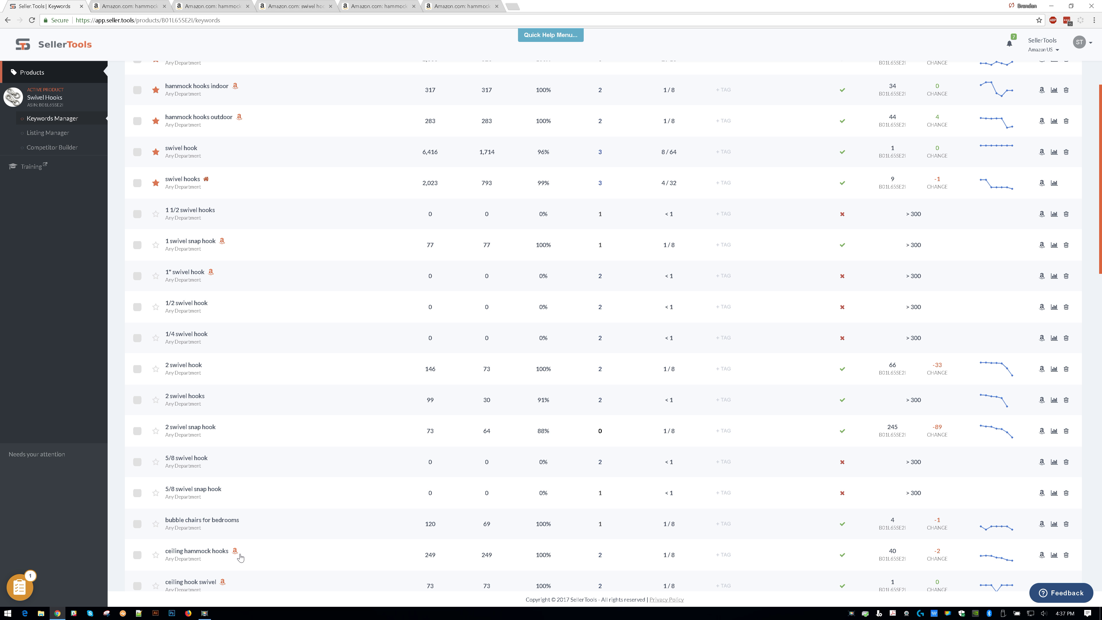
pyautogui.moveTo(238, 555)
pyautogui.scroll(4, 236, 520)
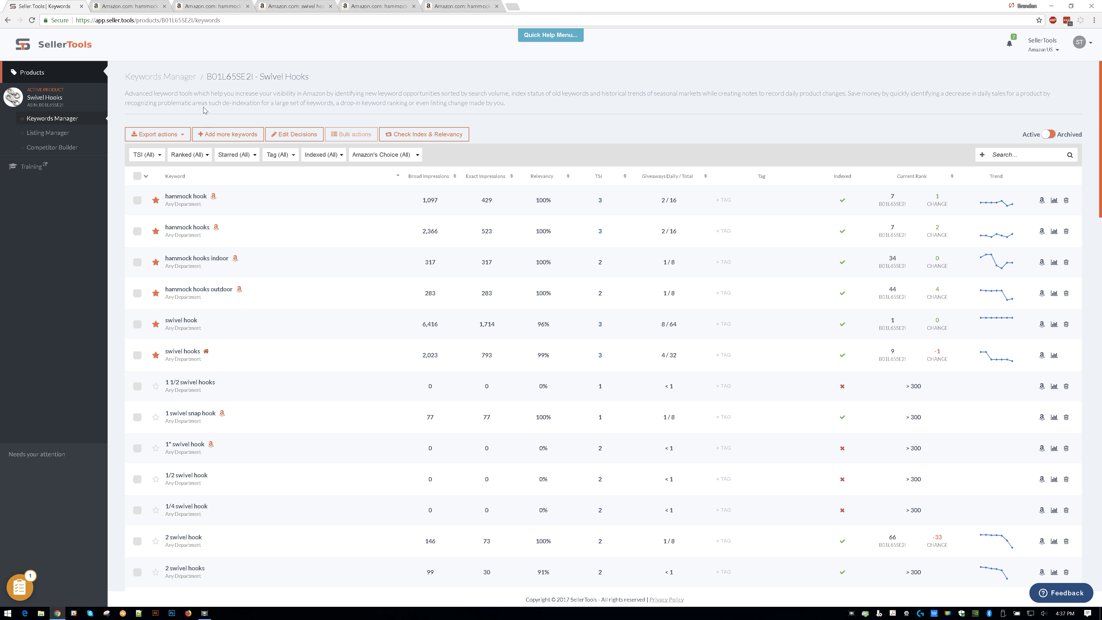
pyautogui.moveTo(321, 80); pyautogui.dragTo(160, 78)
pyautogui.click(365, 86)
# Set the Amazon's Choice filter to Exists to show only keywords with an Amazon's Choice
pyautogui.click(410, 157)
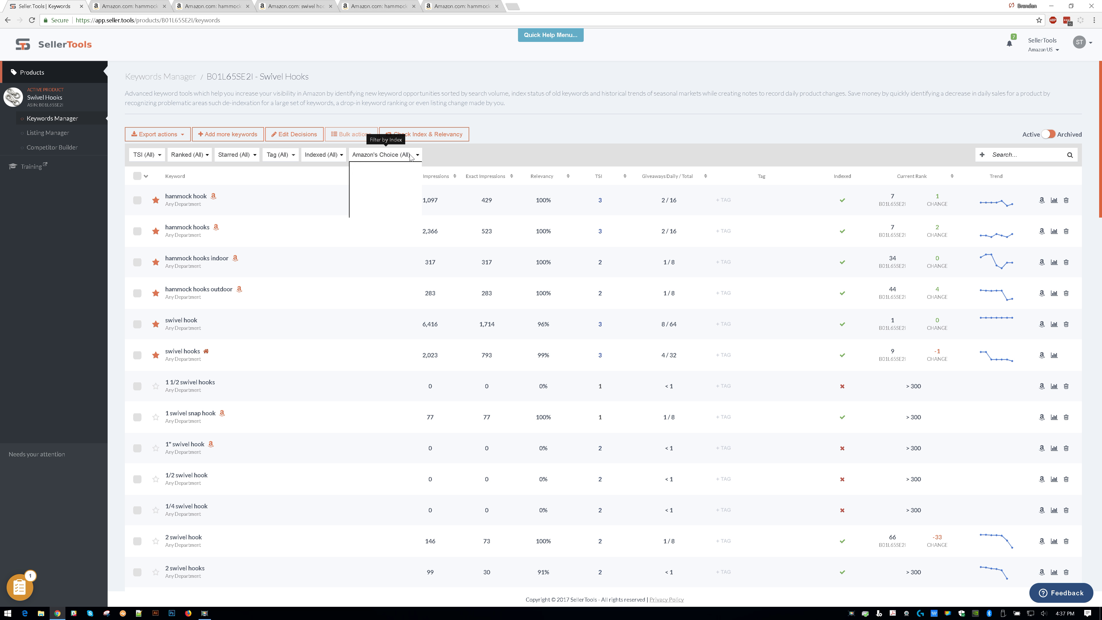
pyautogui.click(398, 183)
pyautogui.scroll(-2, 172, 149)
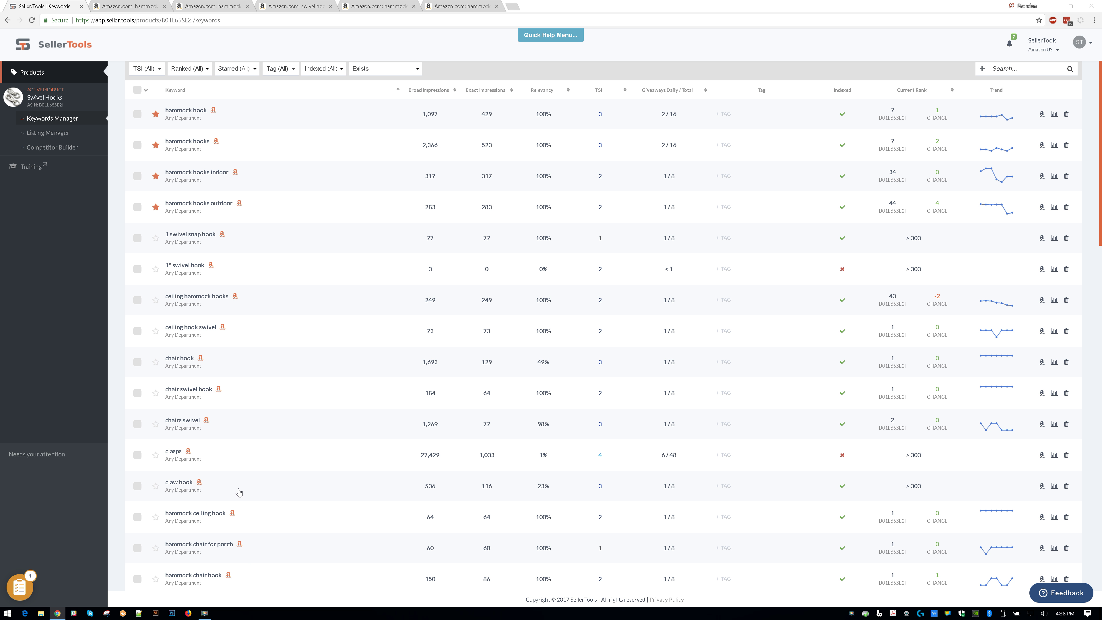
pyautogui.scroll(2, 237, 479)
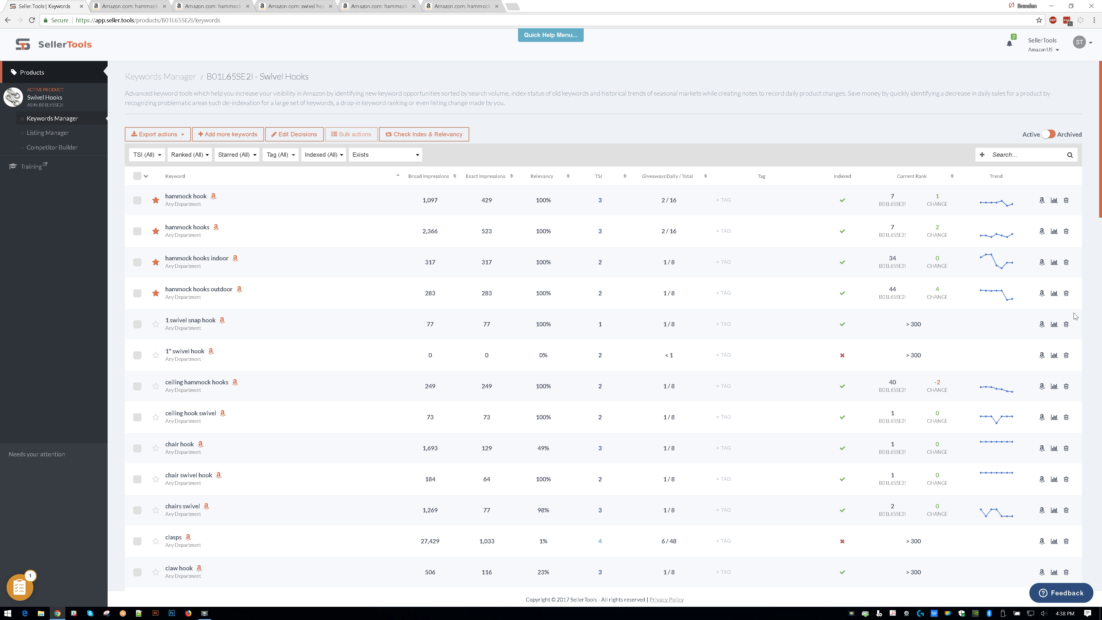
# Check Amazon results for '1 swivel snap hook' (2,574 items), then return to SellerTools
pyautogui.click(1041, 324)
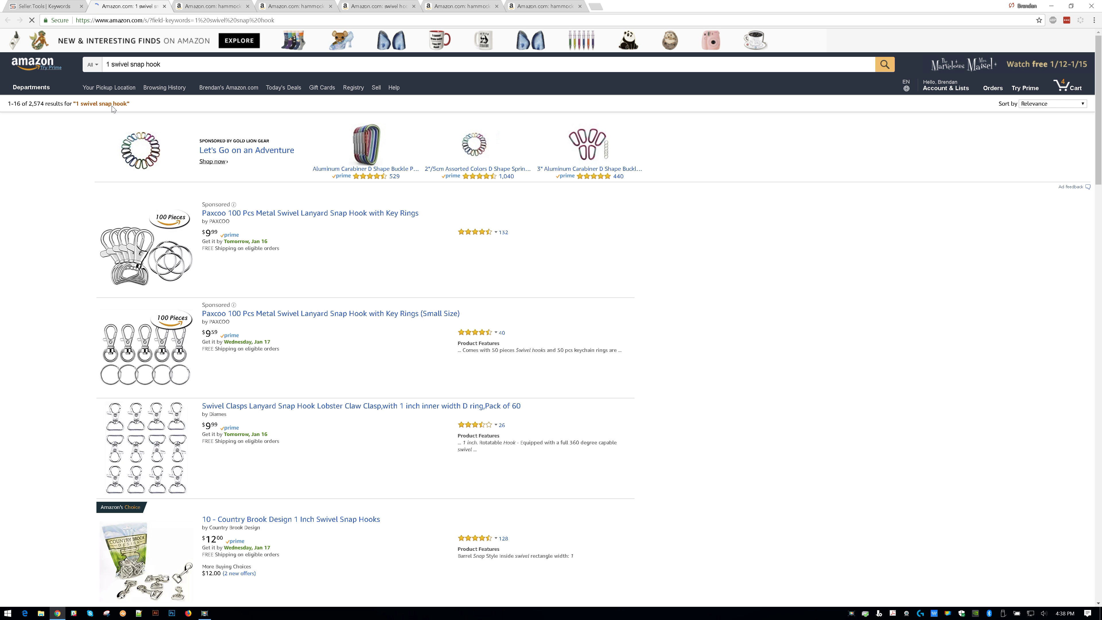
pyautogui.scroll(-3, 52, 143)
pyautogui.scroll(-1, 53, 143)
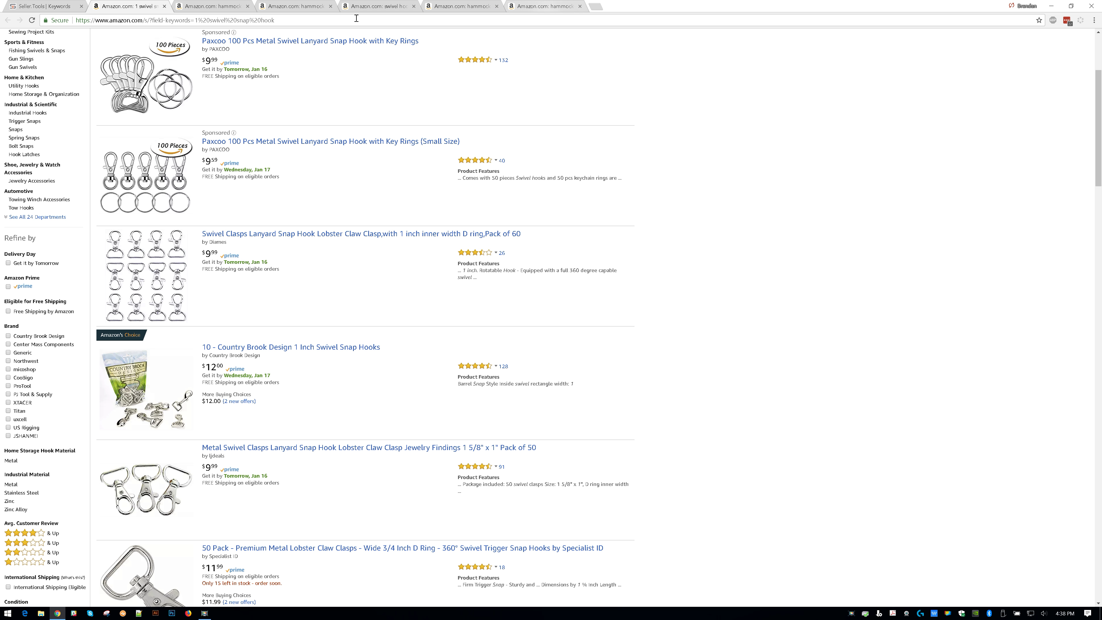
pyautogui.click(33, 6)
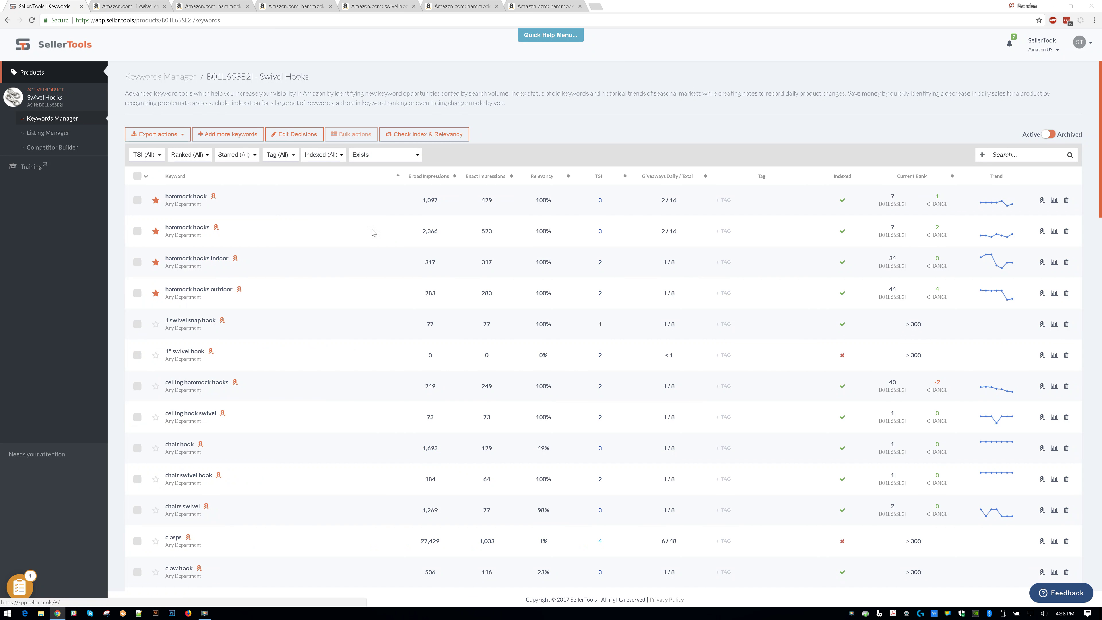
# Set the Amazon's Choice filter to 'Exists on yours', leaving five keywords, and read a row's Amazon tooltip
pyautogui.click(382, 158)
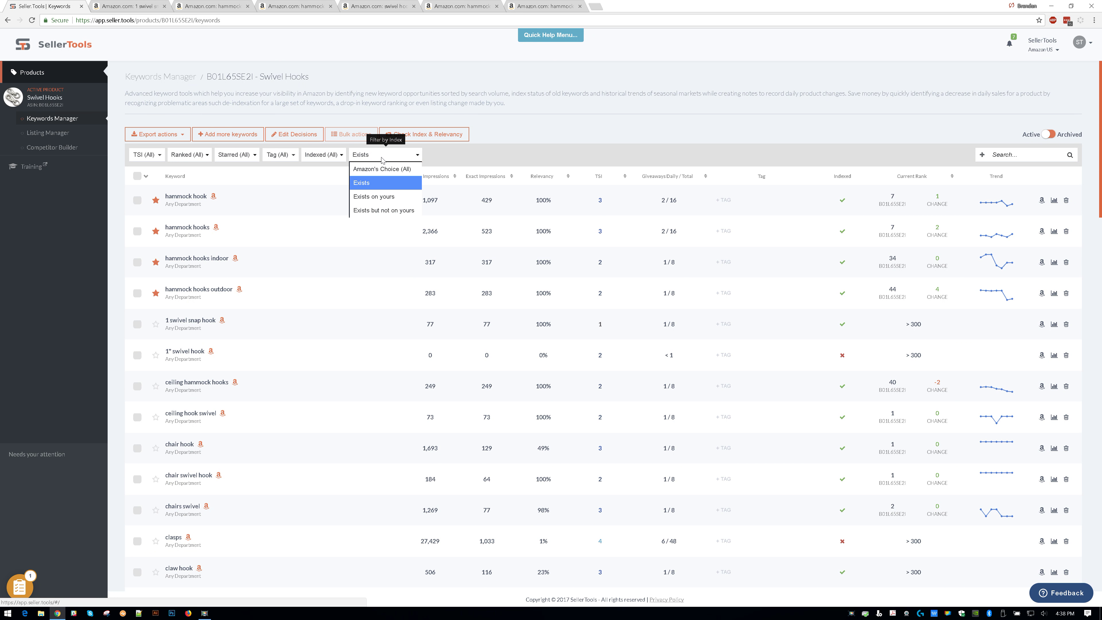
pyautogui.click(390, 197)
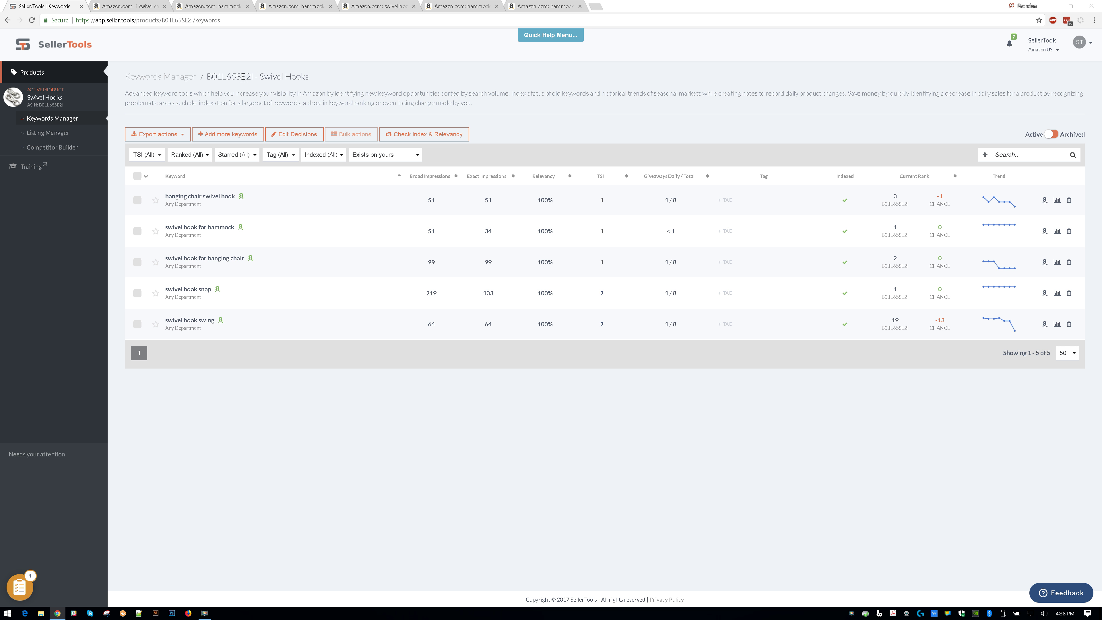
pyautogui.moveTo(243, 76); pyautogui.dragTo(256, 77)
pyautogui.click(253, 77)
pyautogui.moveTo(242, 201)
# Review Amazon results for 'hanging chair swivel hook', then return via SellerTools to the 'hammock hook' tab
pyautogui.click(1044, 200)
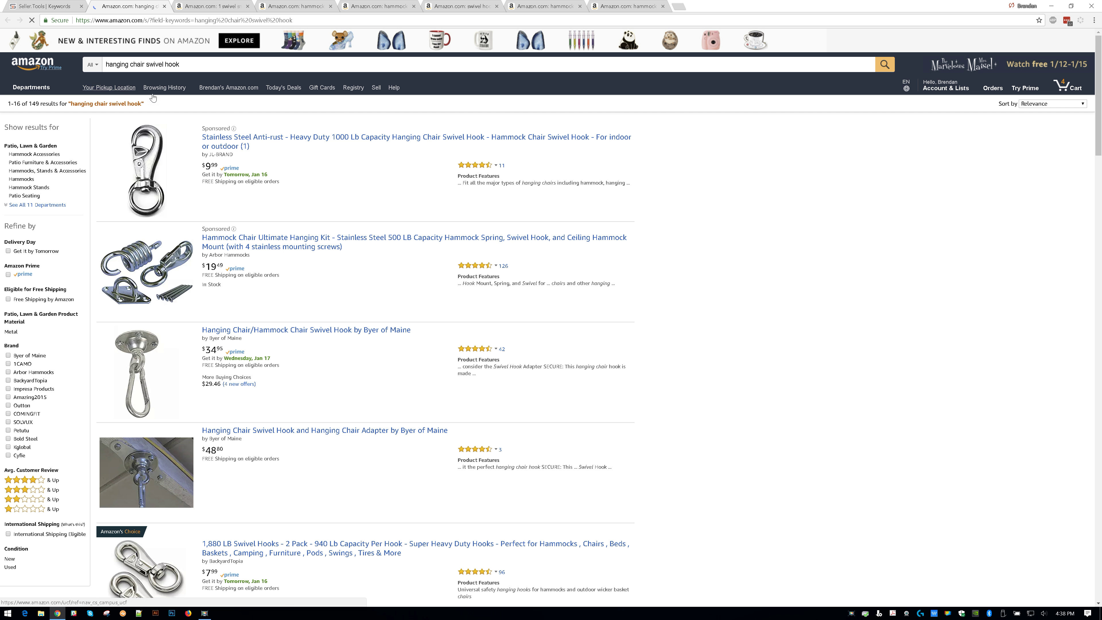
pyautogui.scroll(-2, 158, 119)
pyautogui.scroll(-4, 159, 118)
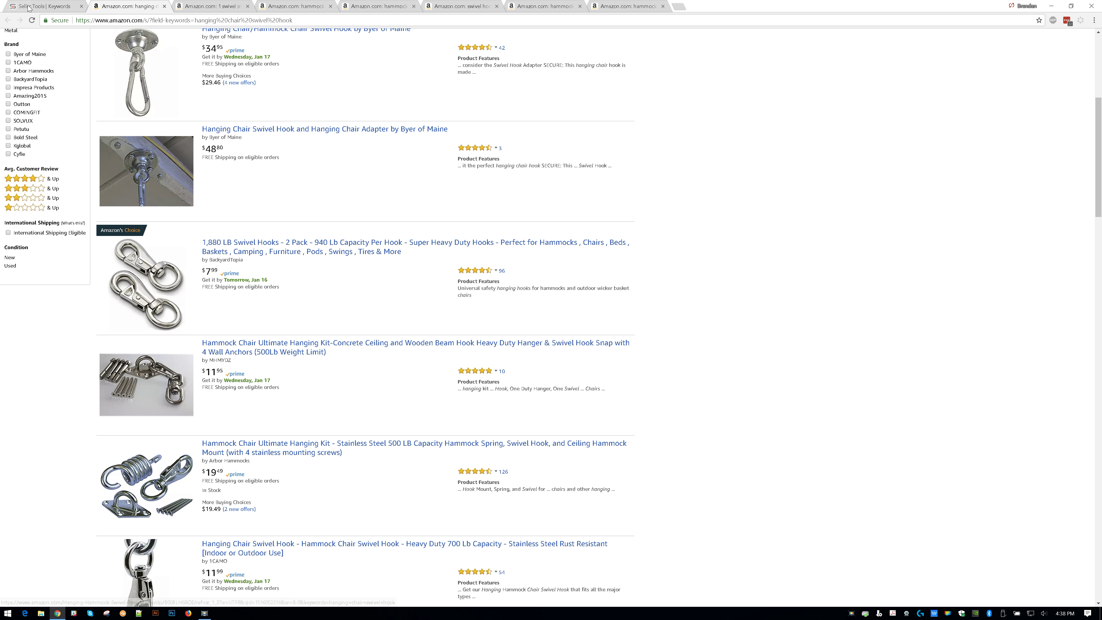
pyautogui.click(43, 6)
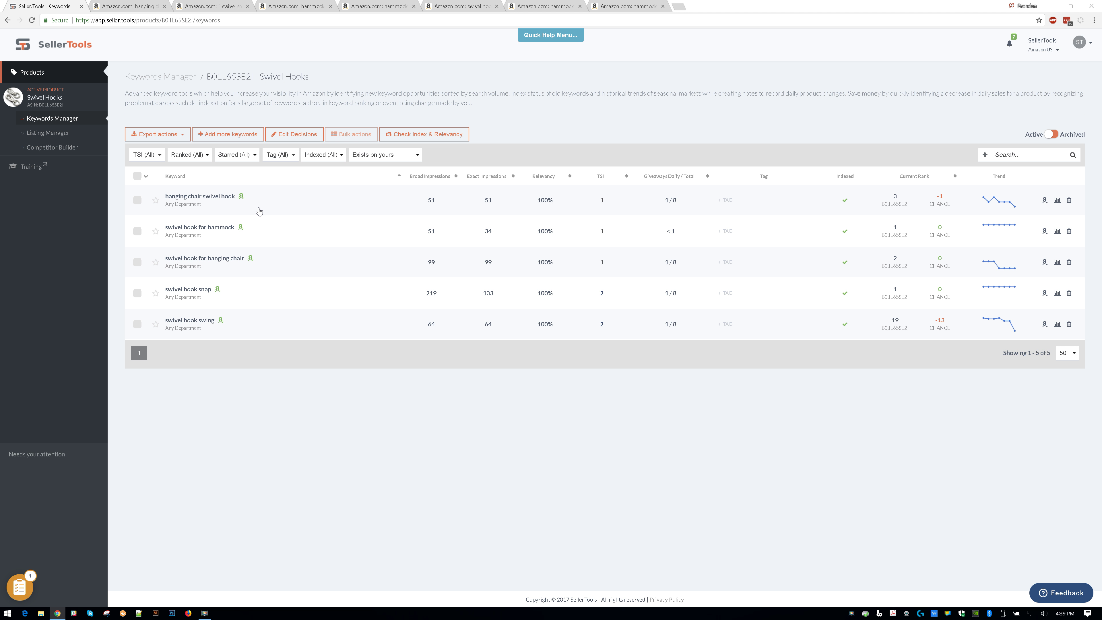
pyautogui.click(288, 6)
# Scroll the 'hammock hook' results to the $15.95 Maky Outdoors hanging kit marked Amazon's Choice
pyautogui.scroll(2, 310, 287)
pyautogui.scroll(3, 311, 287)
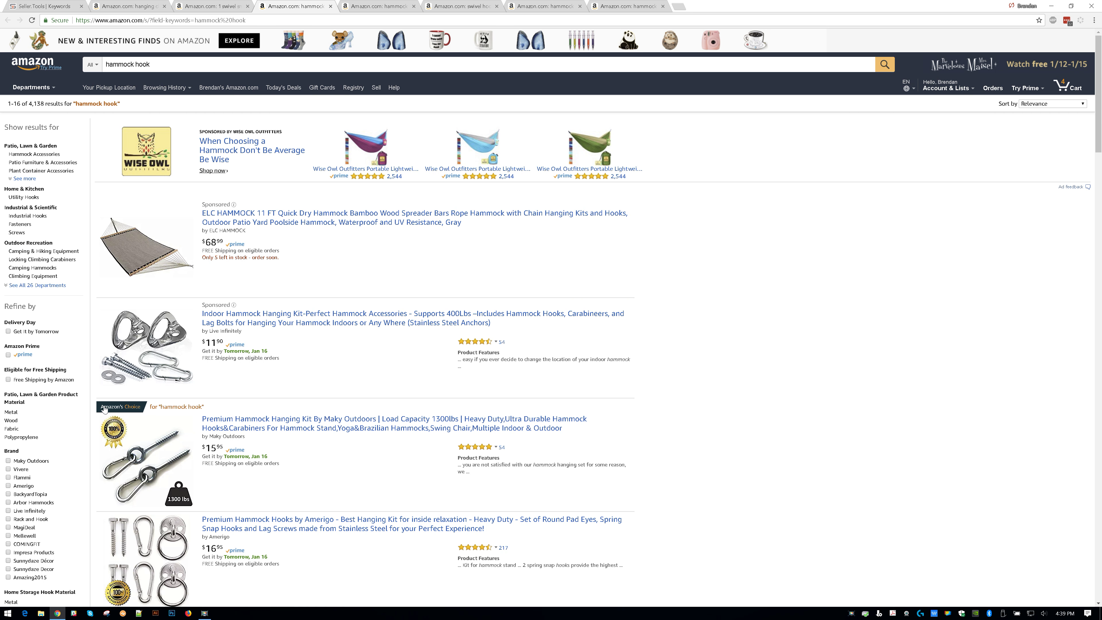
pyautogui.scroll(-2, 194, 316)
pyautogui.scroll(-10, 194, 316)
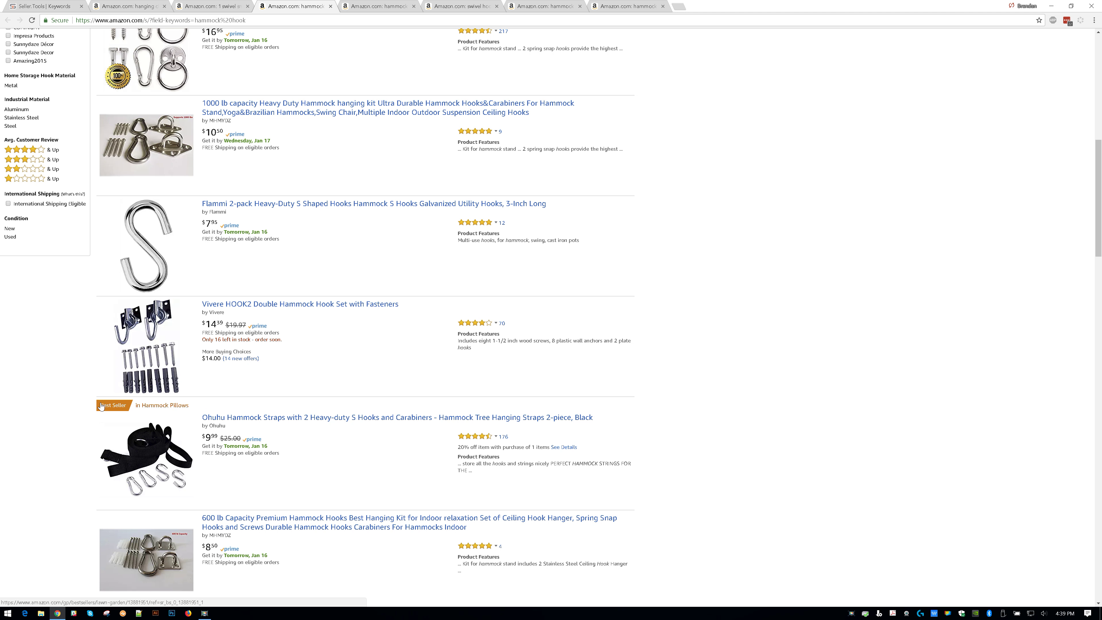
pyautogui.scroll(6, 298, 410)
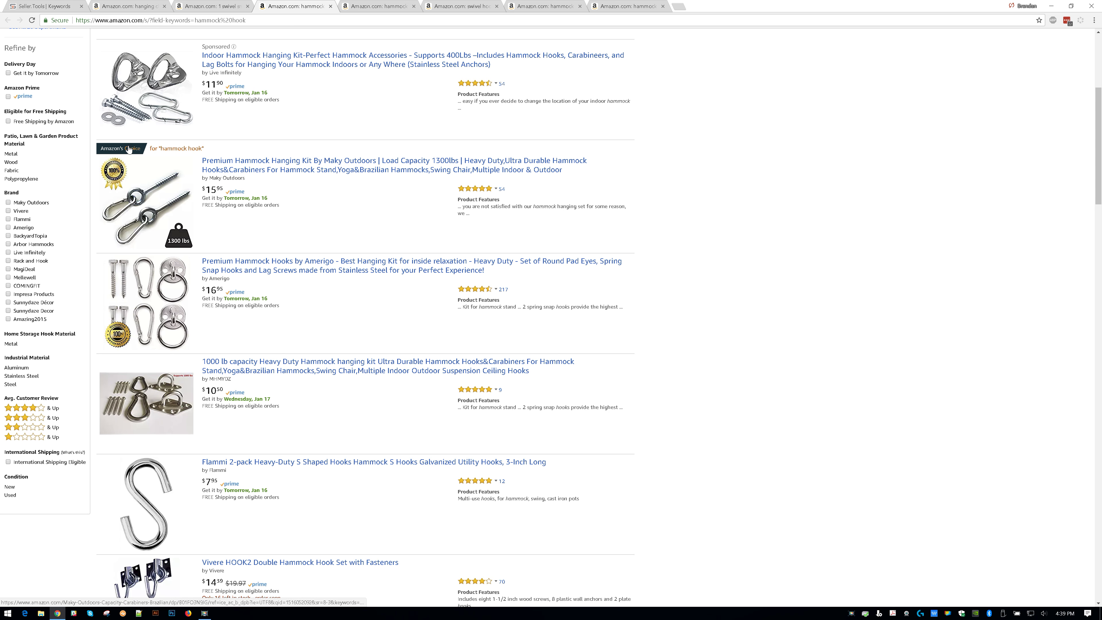
pyautogui.scroll(-4, 154, 265)
pyautogui.scroll(-4, 154, 266)
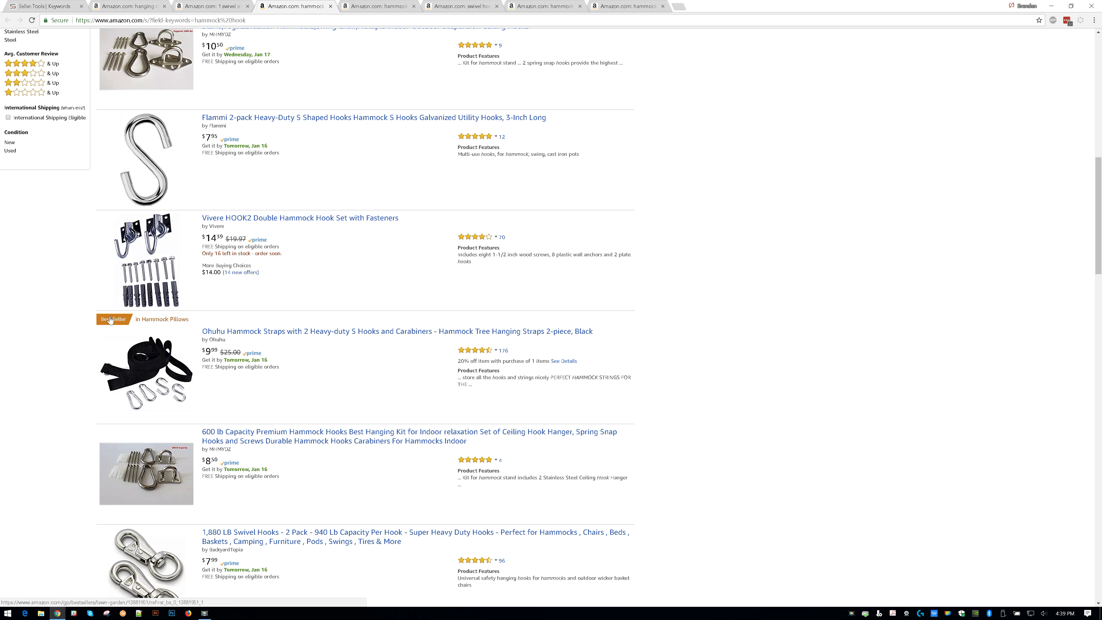
pyautogui.scroll(4, 161, 356)
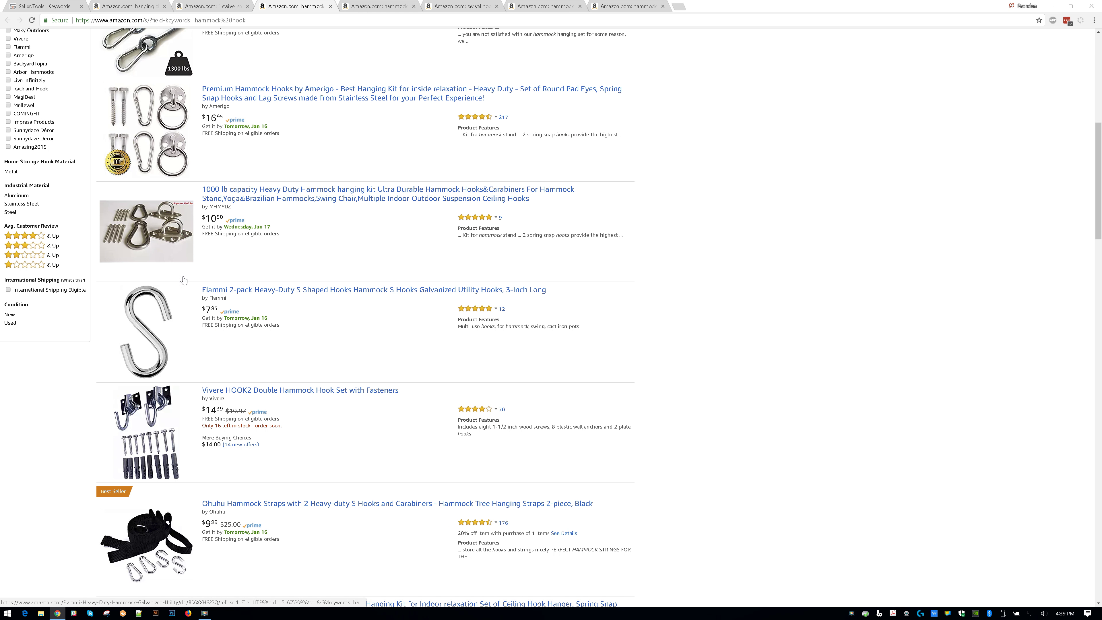
pyautogui.scroll(3, 209, 298)
pyautogui.scroll(2, 225, 321)
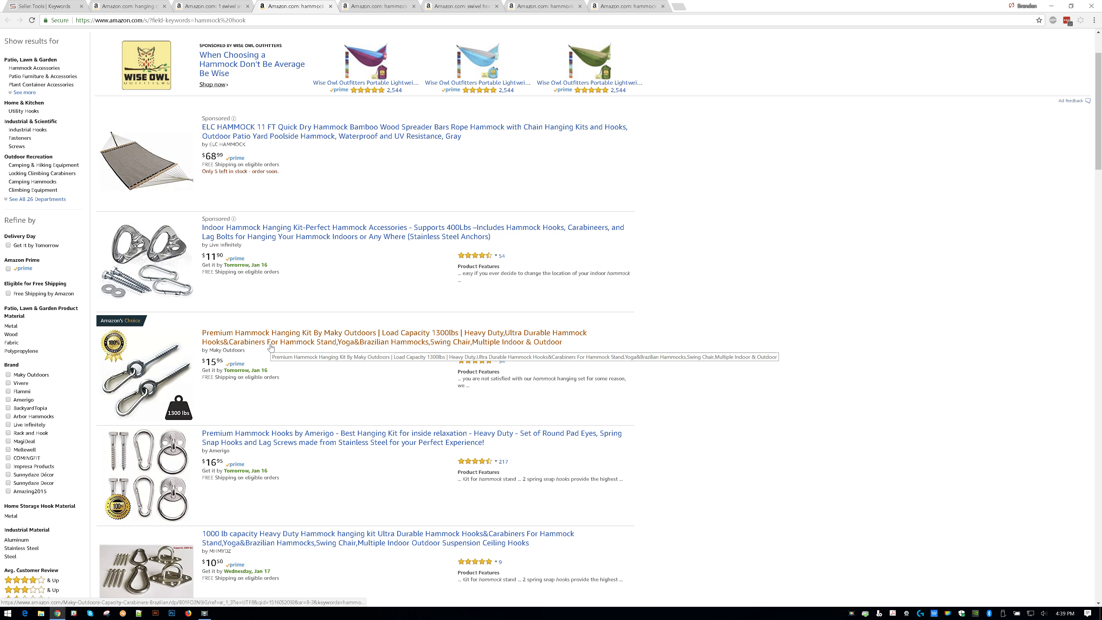